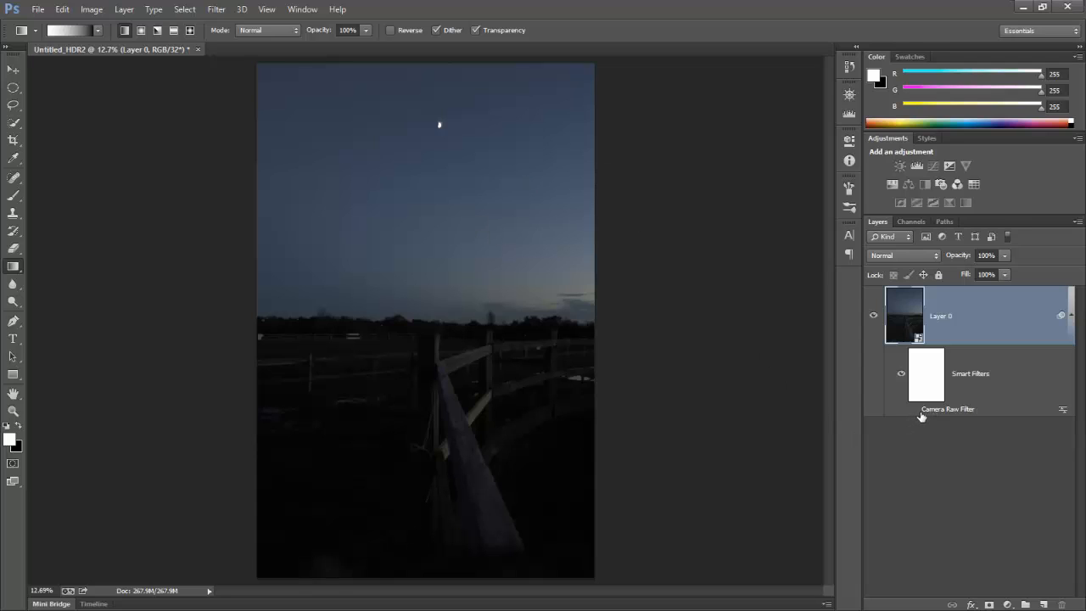
# Step: Toggle the Camera Raw smart filter's visibility on Layer 0 to preview its effect on the HDR image
pyautogui.click(916, 412)
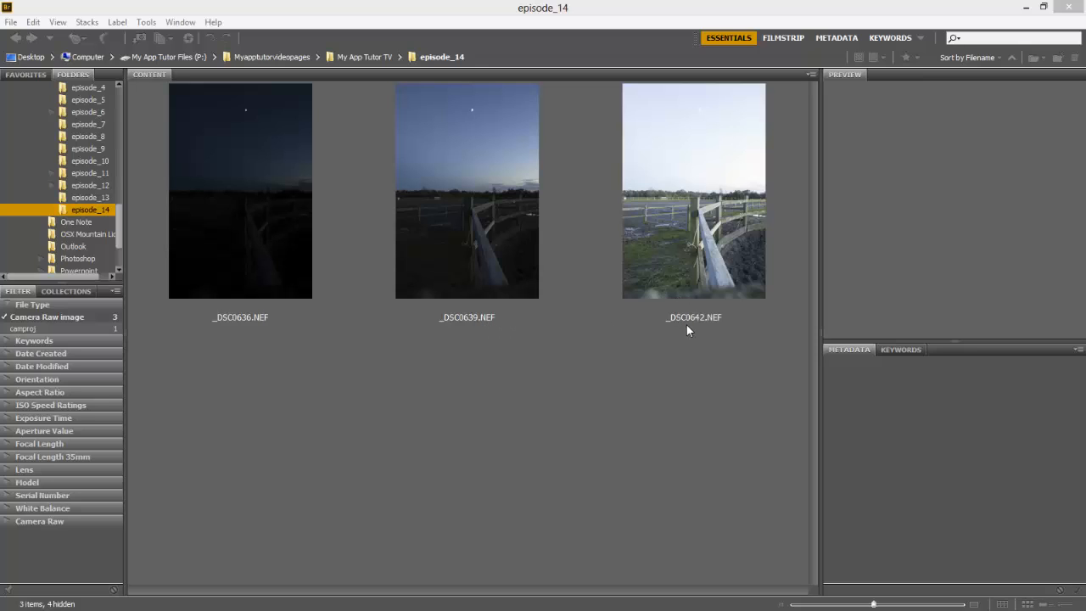
# Step: Switch to Bridge and compare the exposure metadata of _DSC0636.NEF, _DSC0639.NEF and _DSC0642.NEF
pyautogui.click(242, 248)
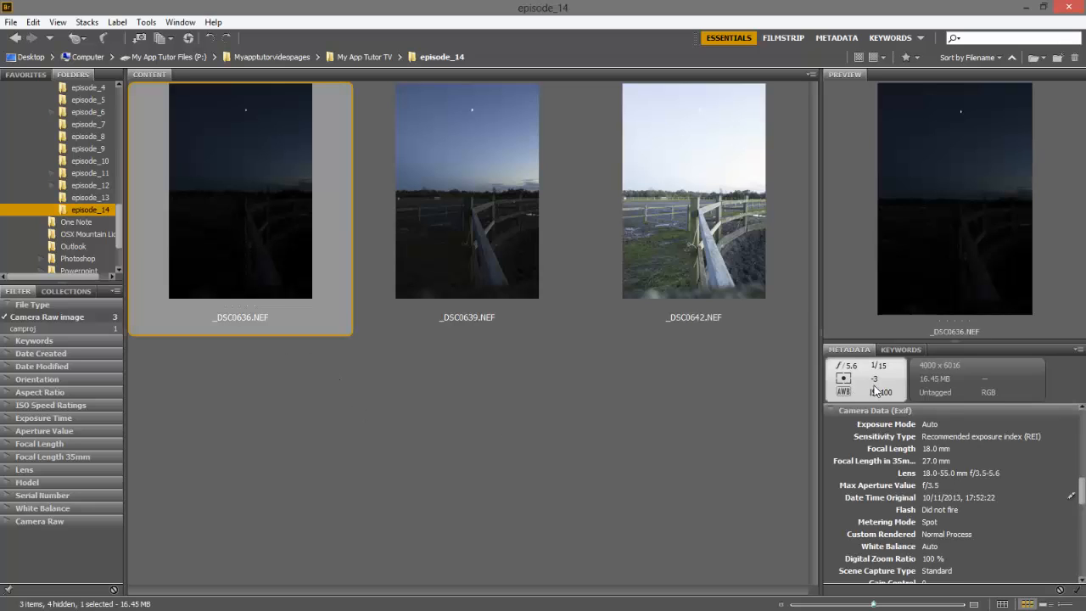
pyautogui.click(431, 223)
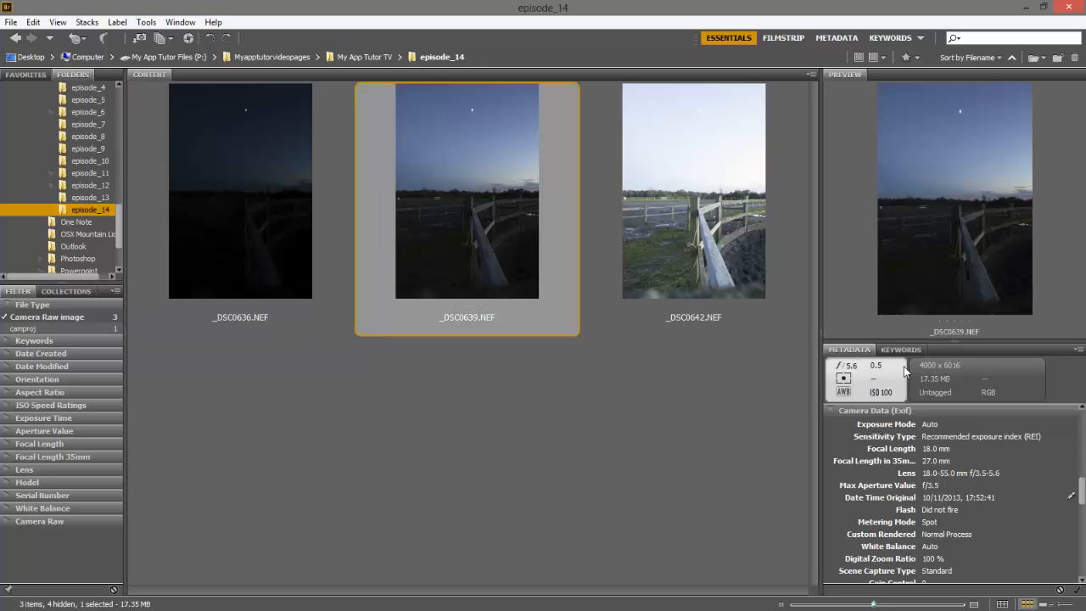
pyautogui.click(658, 194)
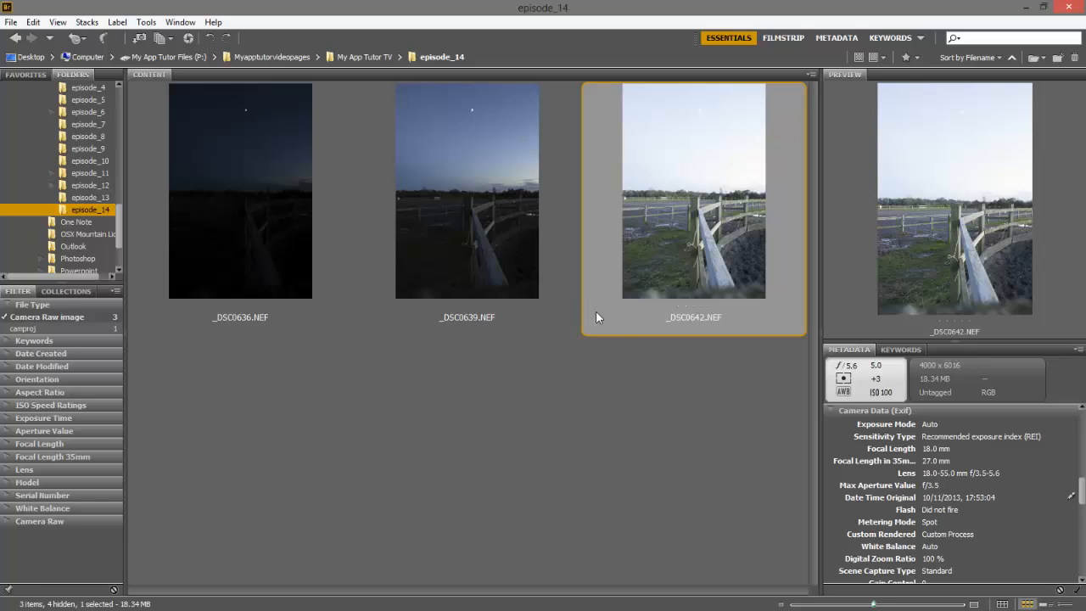
# Step: Send all three bracketed NEF exposures in the episode_14 folder to Photoshop's Merge to HDR Pro
pyautogui.moveTo(677, 436); pyautogui.dragTo(279, 171)
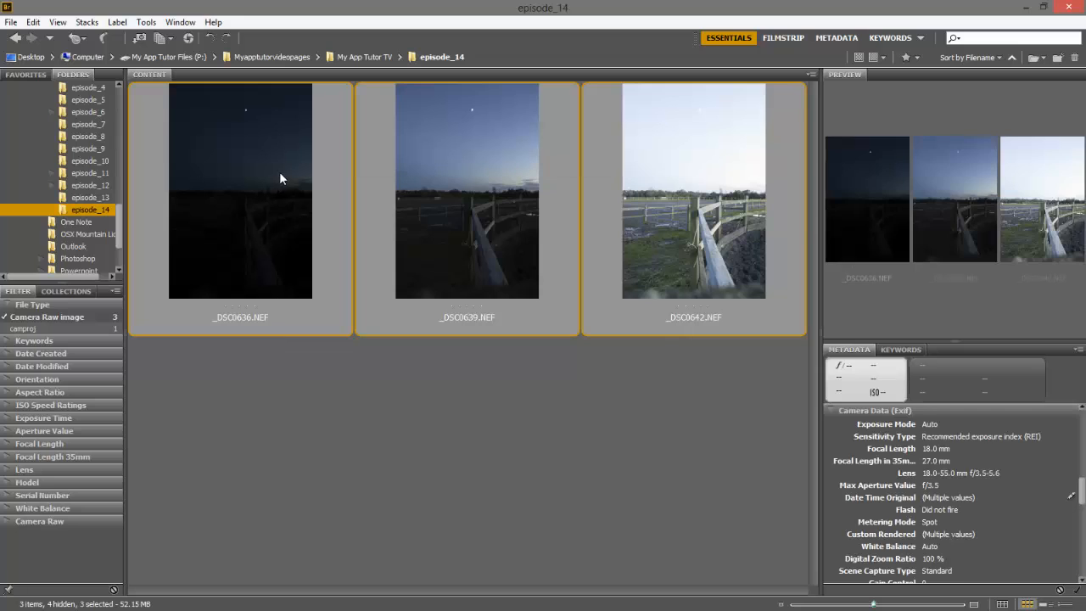
pyautogui.click(152, 24)
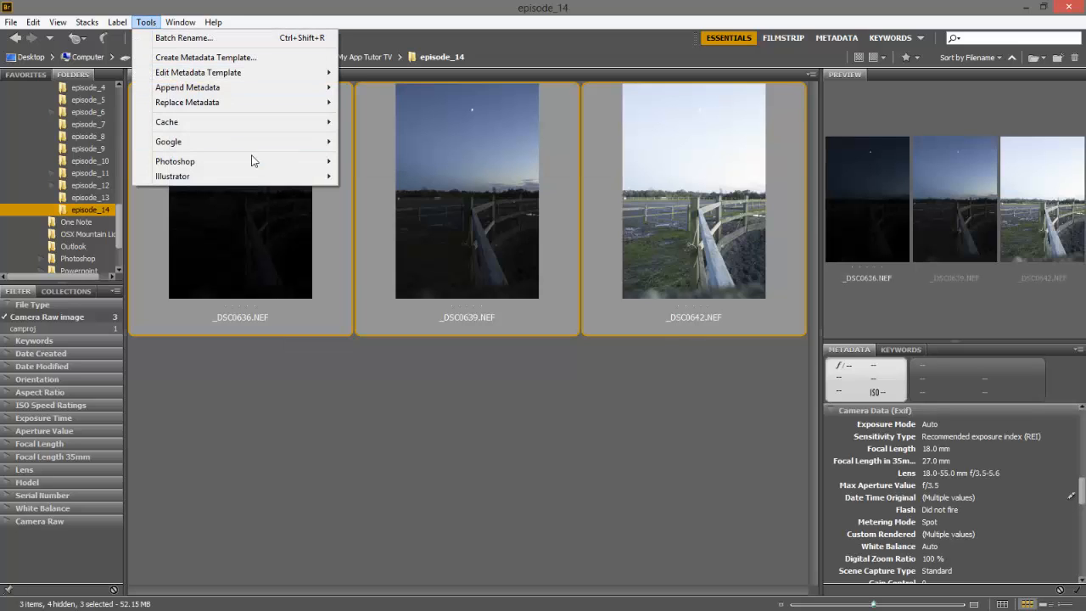
pyautogui.moveTo(260, 167)
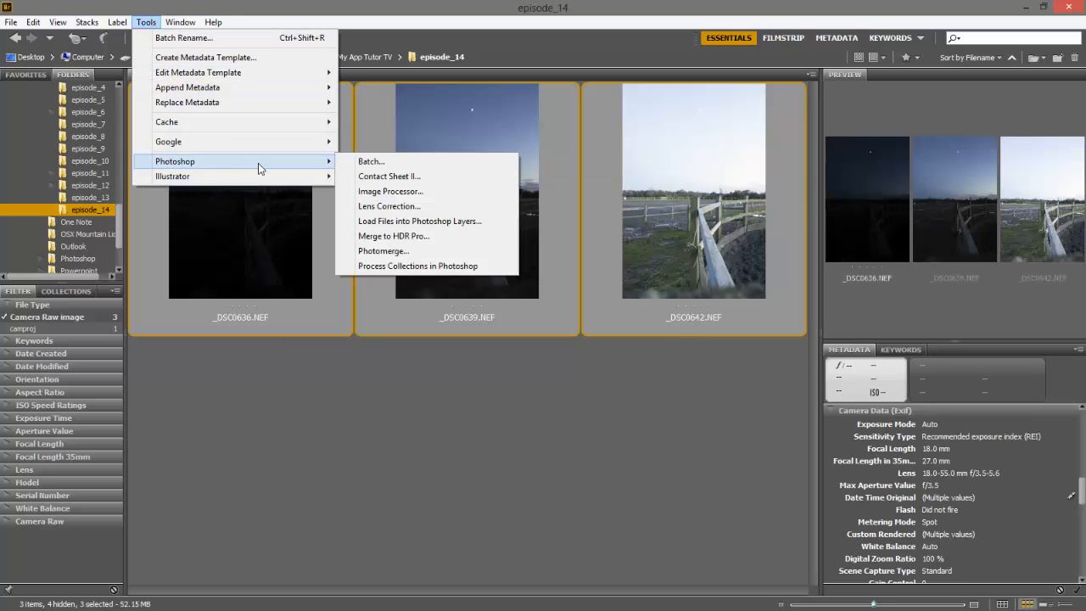
pyautogui.click(422, 239)
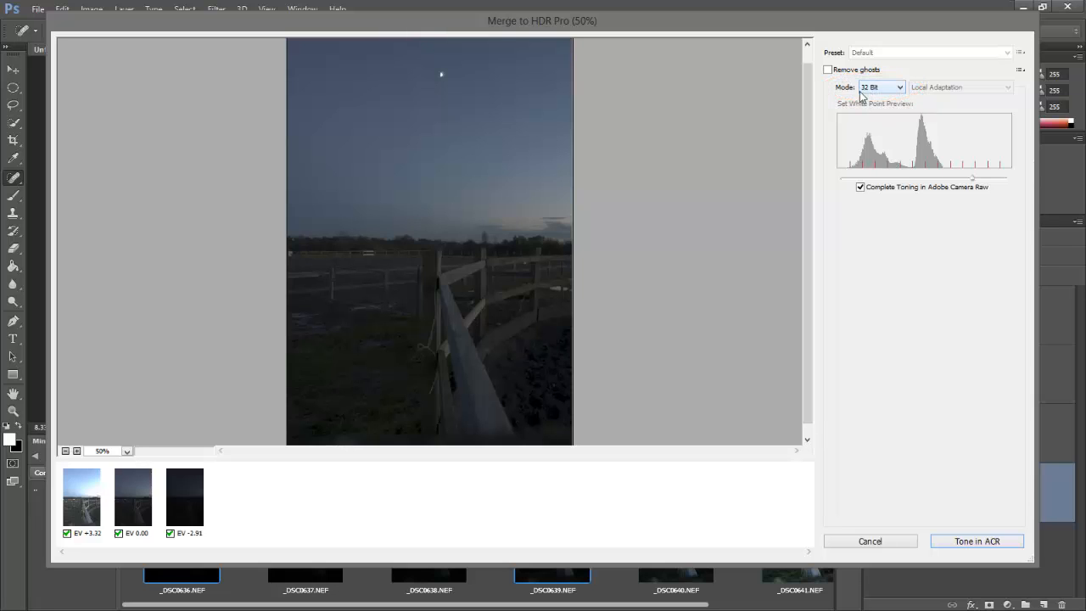
# Step: Keep 32 Bit mode, remove ghosts with the EV 0.00 exposure as the base, and continue to toning in Camera Raw
pyautogui.click(898, 88)
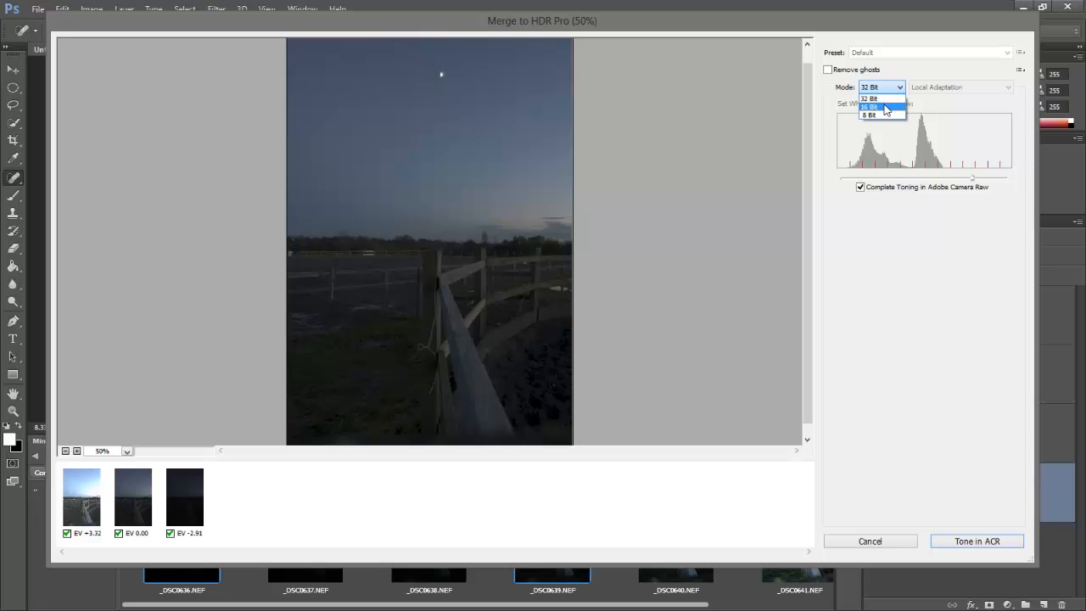
pyautogui.click(948, 102)
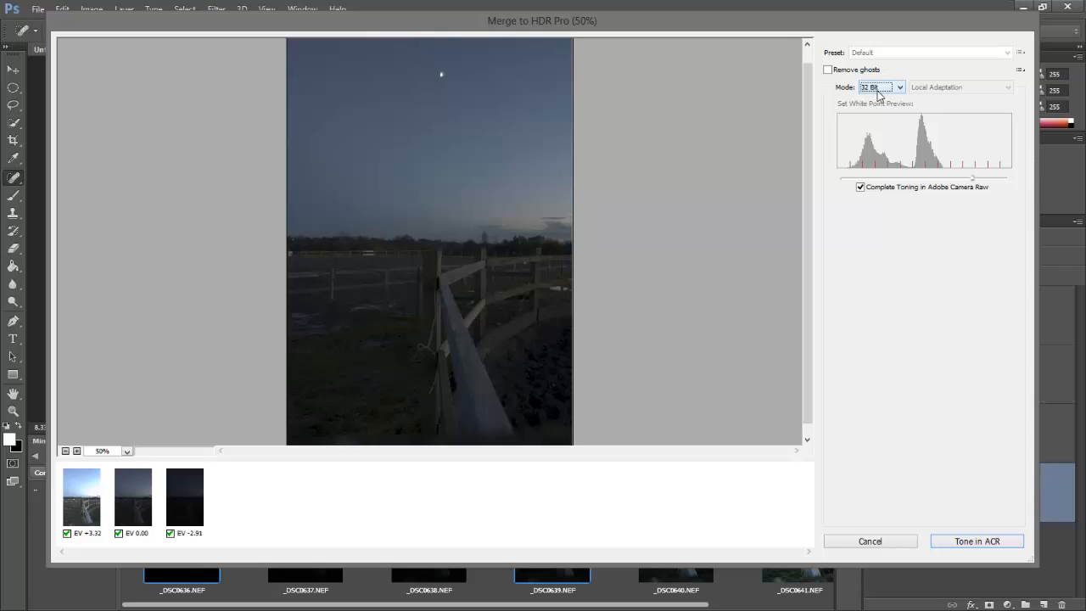
pyautogui.click(829, 70)
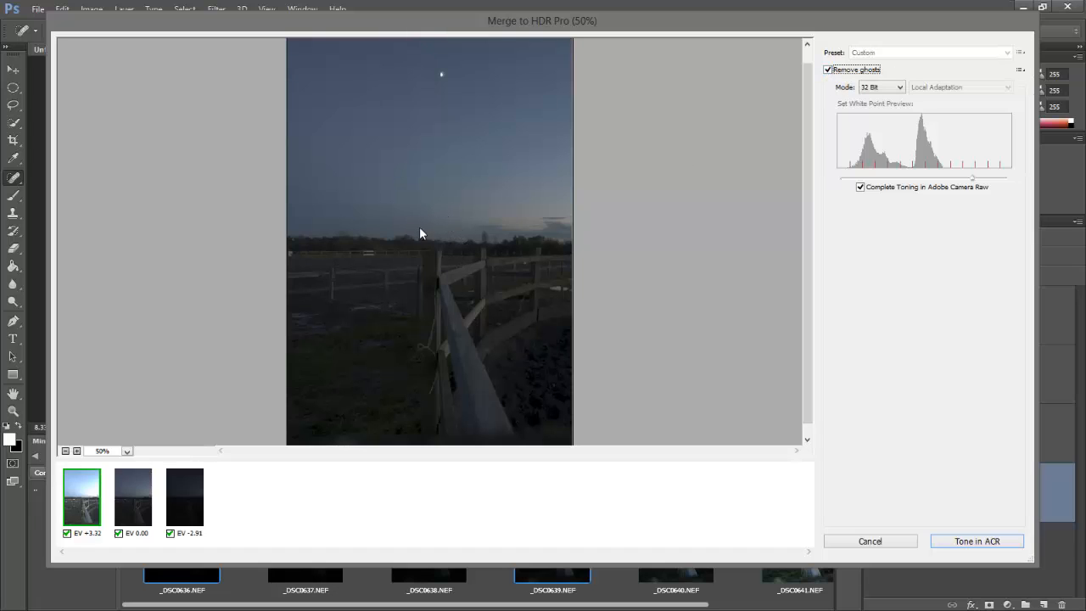
pyautogui.click(129, 491)
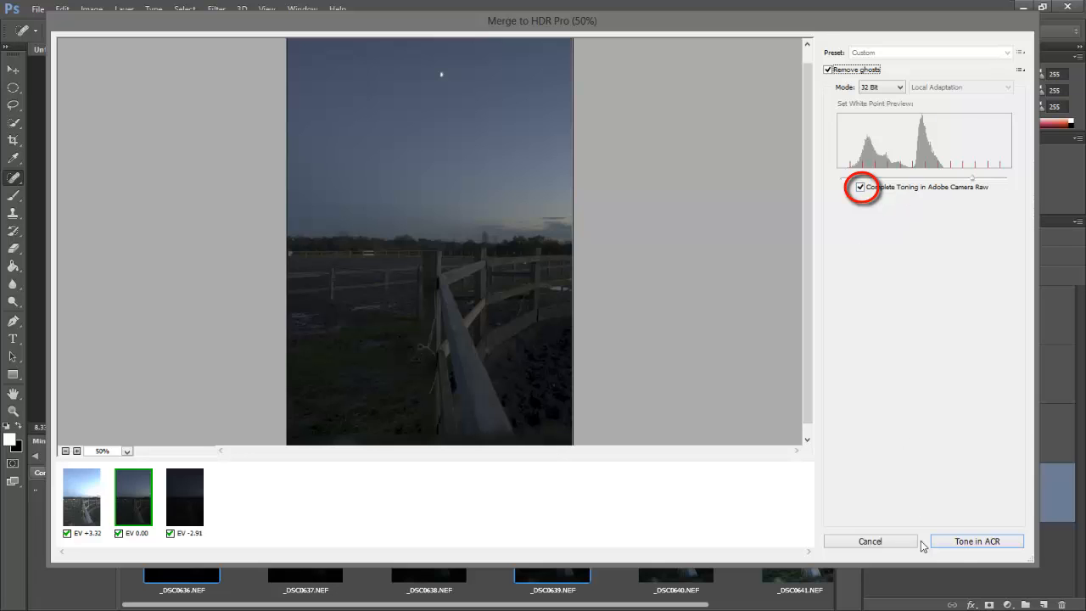
pyautogui.click(975, 544)
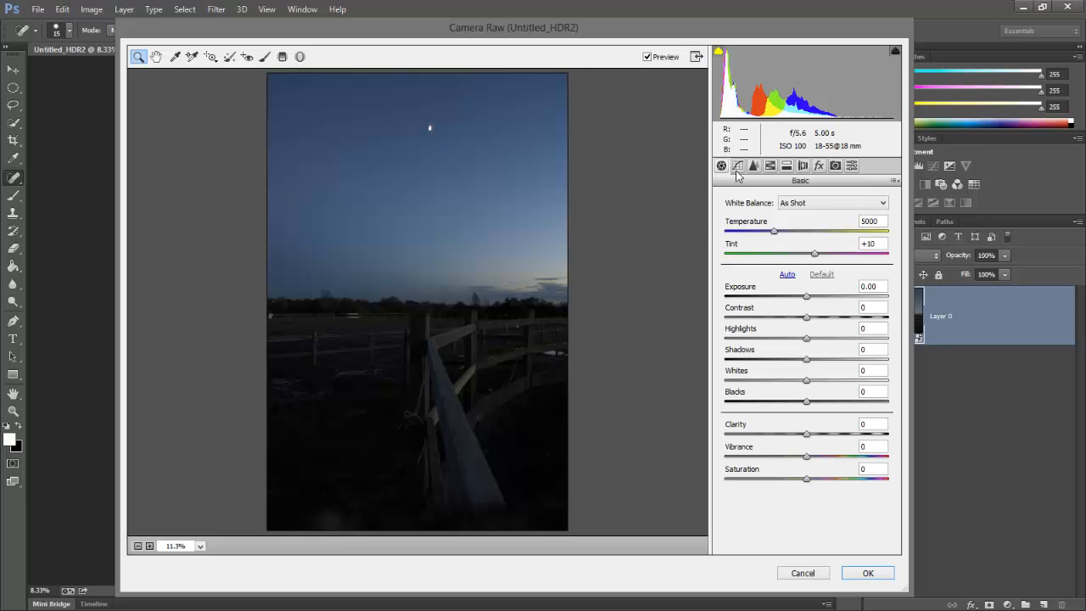
# Step: Compare the default and Auto tonal settings of the merged image, leaving Auto applied
pyautogui.click(786, 275)
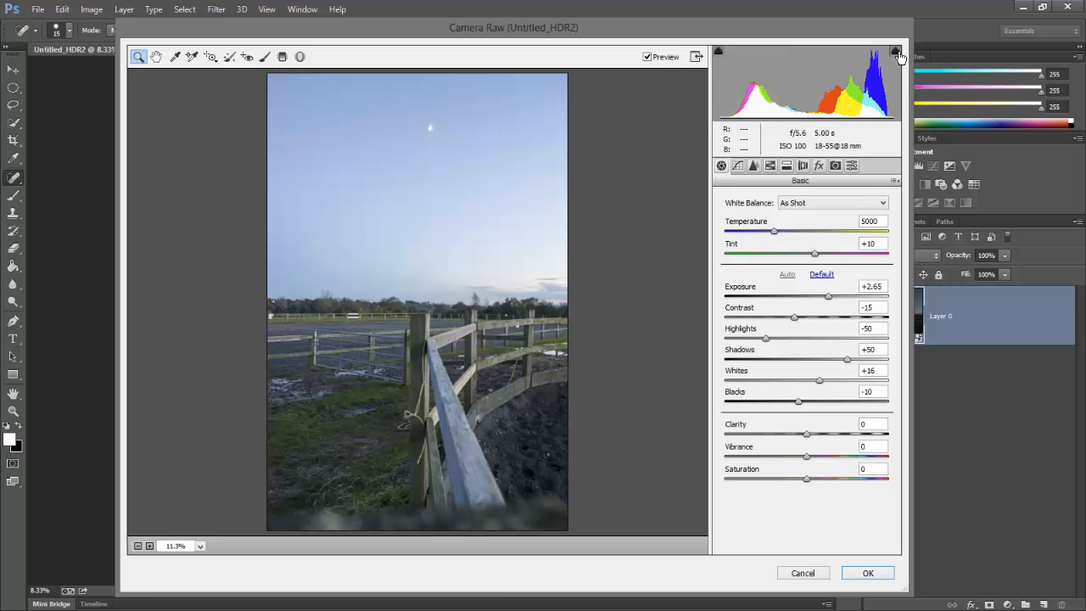
pyautogui.click(820, 278)
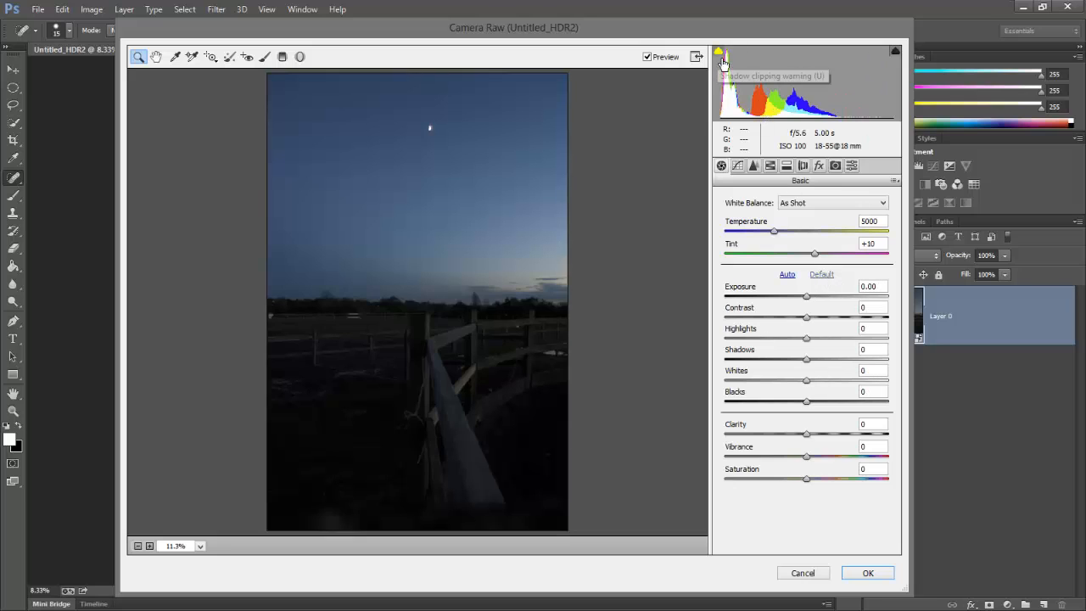
pyautogui.click(789, 276)
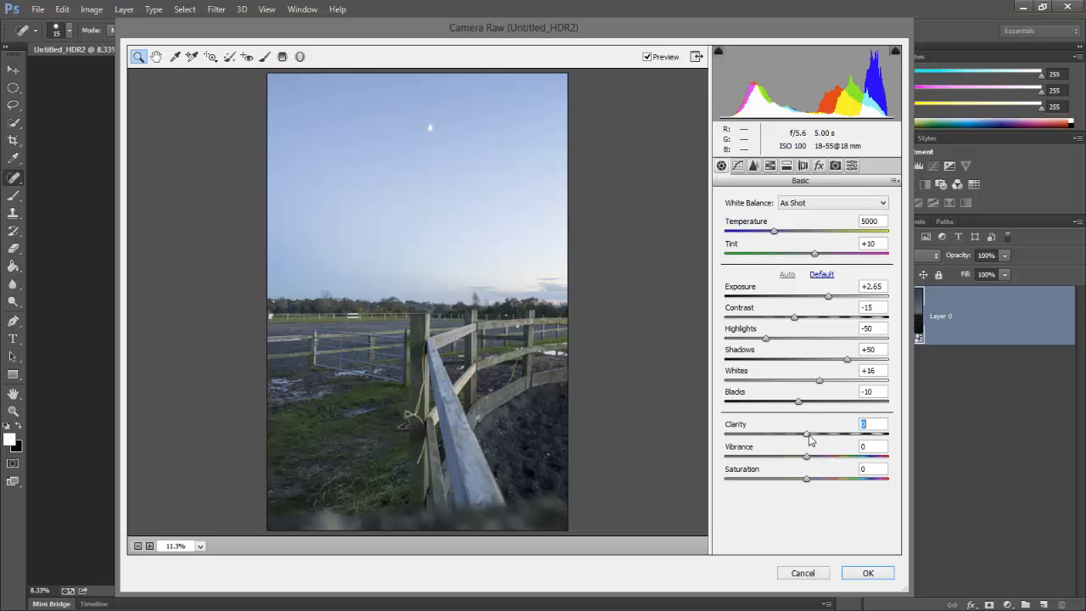
# Step: Set Clarity to +31, Vibrance to +52 and Saturation to +6 in the Basic adjustments
pyautogui.moveTo(809, 437); pyautogui.dragTo(815, 484)
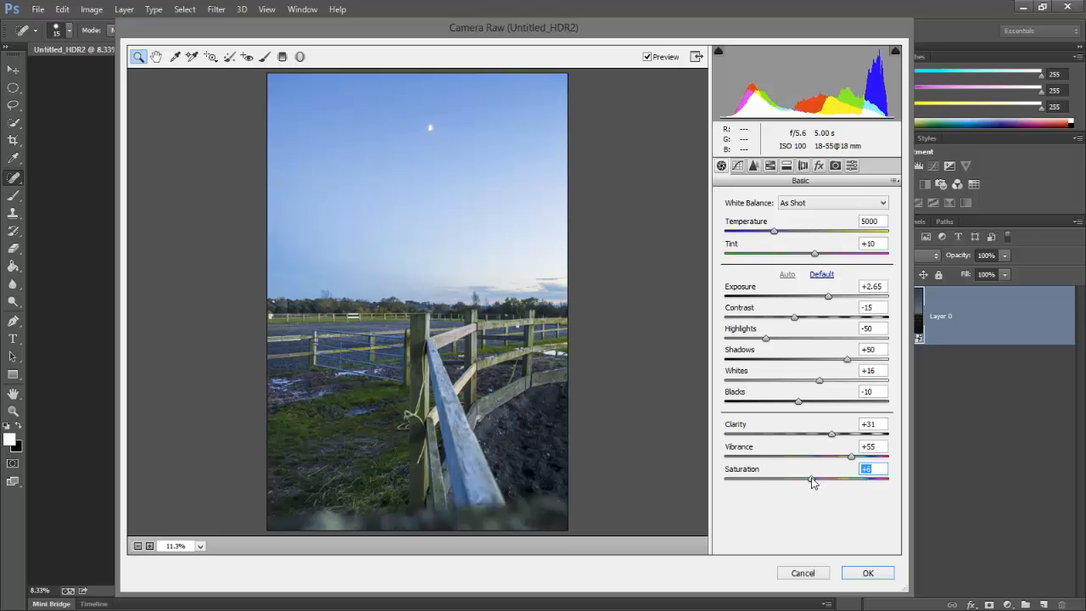
pyautogui.moveTo(852, 459); pyautogui.dragTo(855, 461)
# Step: Set Shadows to +72, Highlights to -77 and Contrast to +22 for the HDR image
pyautogui.moveTo(848, 361)
pyautogui.mouseDown()
pyautogui.moveTo(861, 361)
pyautogui.moveTo(836, 365)
pyautogui.moveTo(866, 362)
pyautogui.mouseUp()
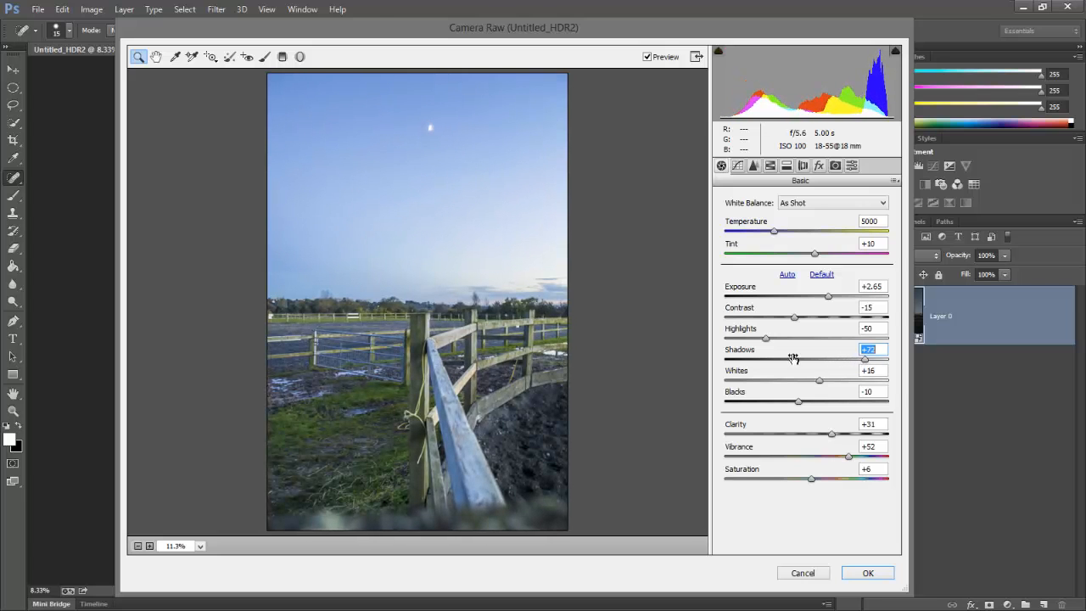
pyautogui.moveTo(767, 340); pyautogui.dragTo(742, 349)
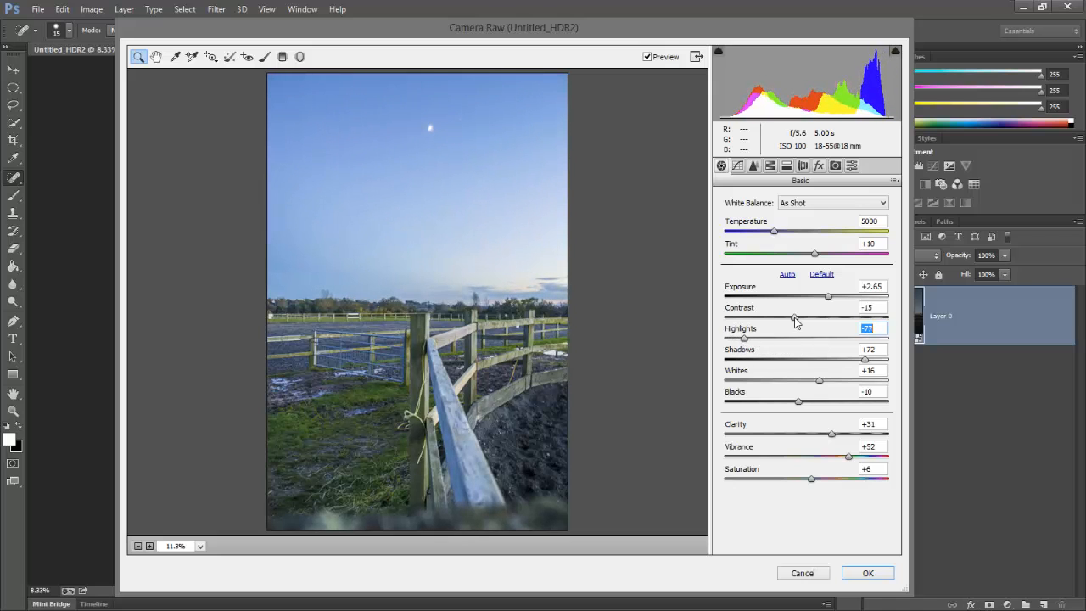
pyautogui.moveTo(795, 318); pyautogui.dragTo(829, 328)
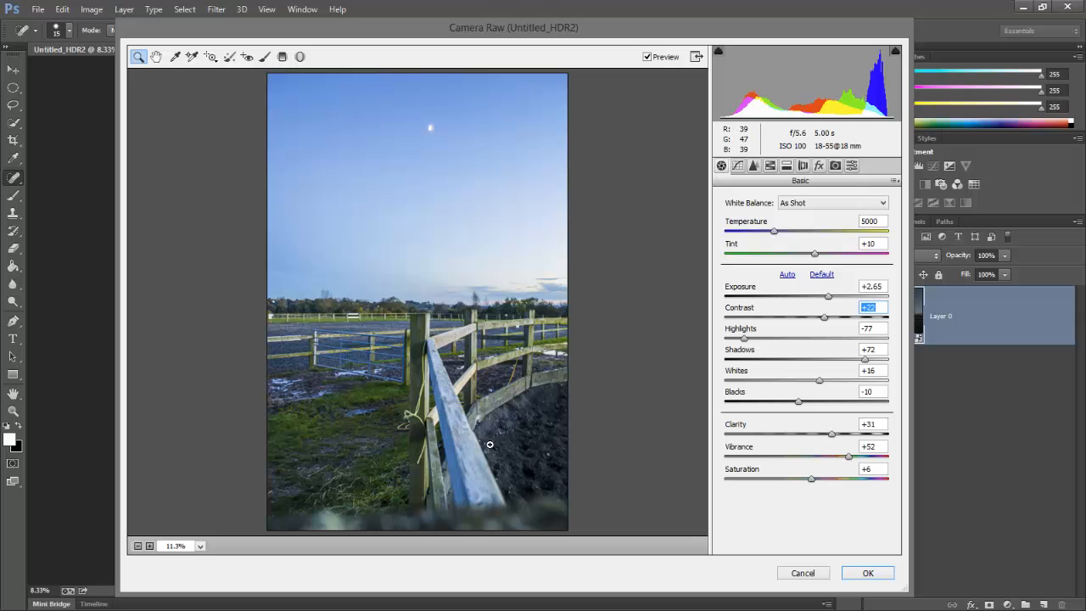
# Step: Add a Highlight Priority post-crop vignette with an Amount of -16
pyautogui.click(819, 167)
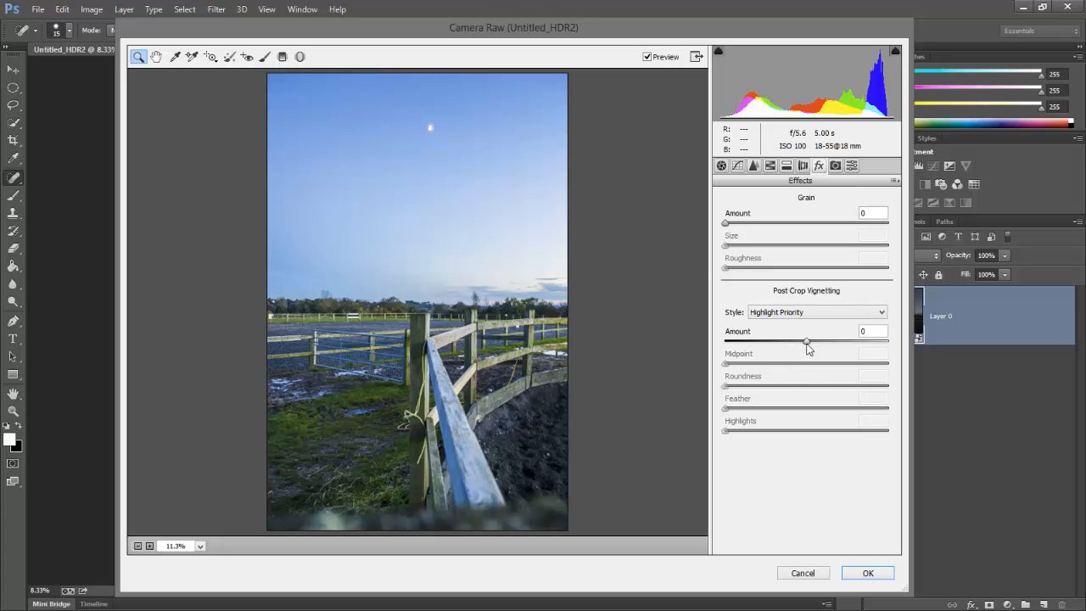
pyautogui.moveTo(812, 344); pyautogui.dragTo(797, 349)
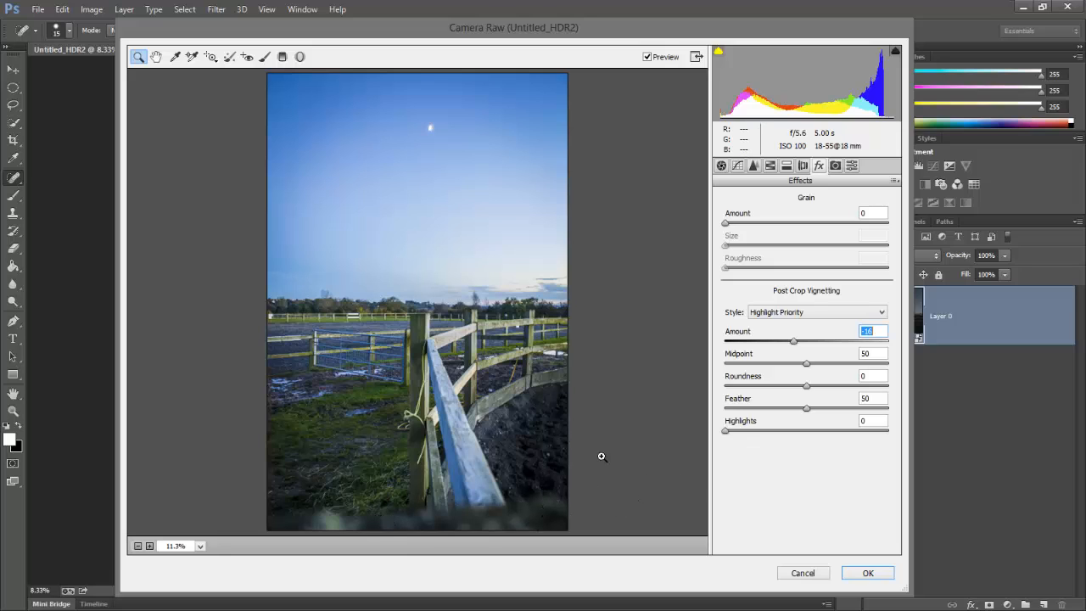
# Step: Return to the Basic adjustments and set Shadows to +100 and Highlights to -72
pyautogui.click(724, 167)
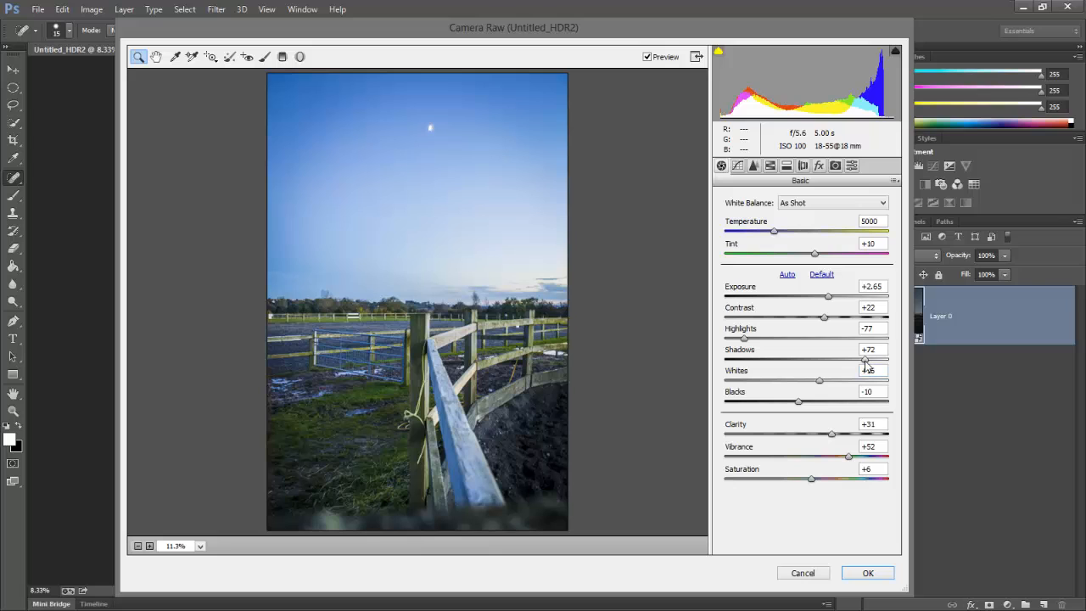
pyautogui.moveTo(866, 365); pyautogui.dragTo(894, 364)
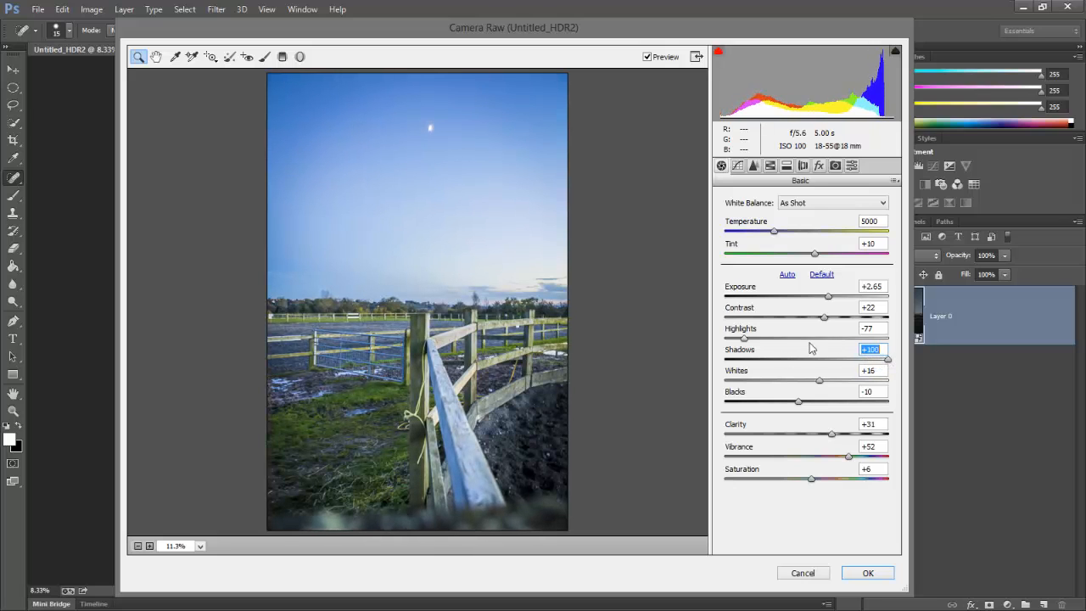
pyautogui.moveTo(744, 339)
pyautogui.mouseDown()
pyautogui.moveTo(781, 344)
pyautogui.moveTo(750, 344)
pyautogui.mouseUp()
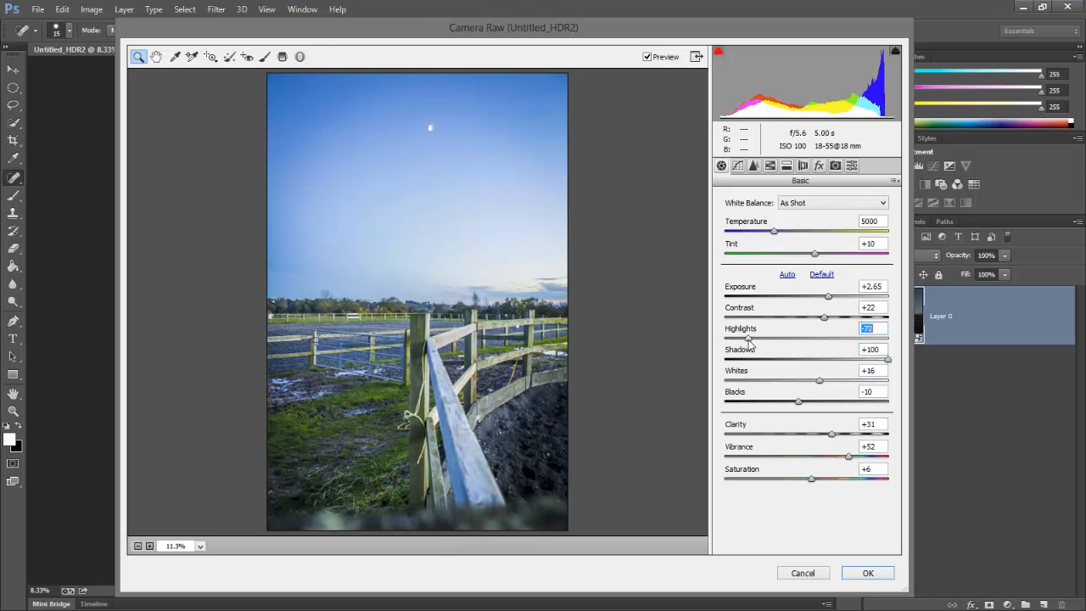
# Step: Reduce Exposure to +2.50, Vibrance to +45 and Saturation to +5
pyautogui.click(824, 318)
pyautogui.click(829, 297)
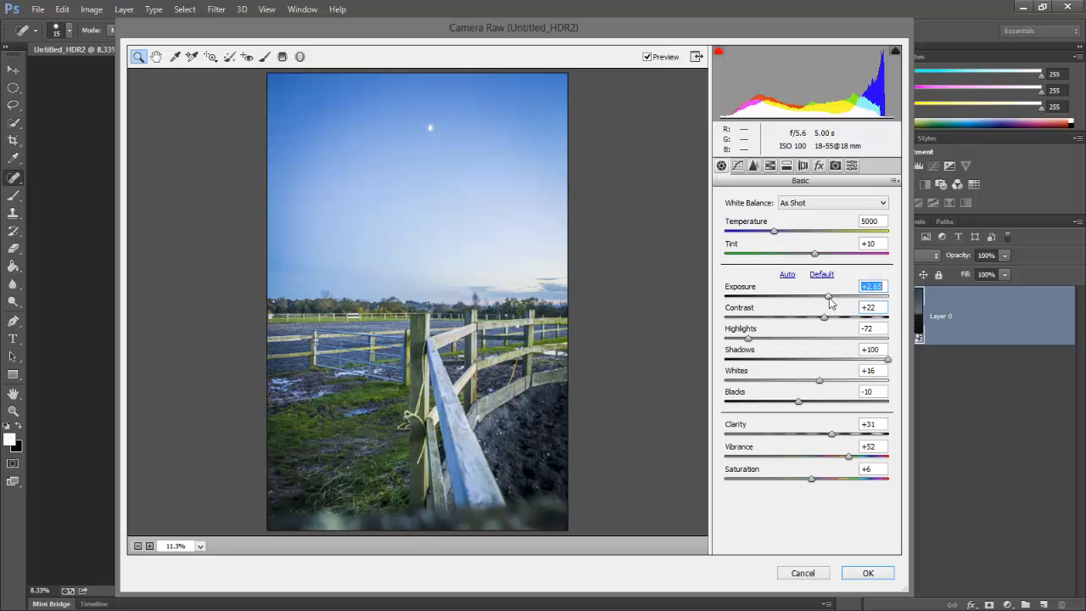
pyautogui.press('Up')
pyautogui.press('Up')
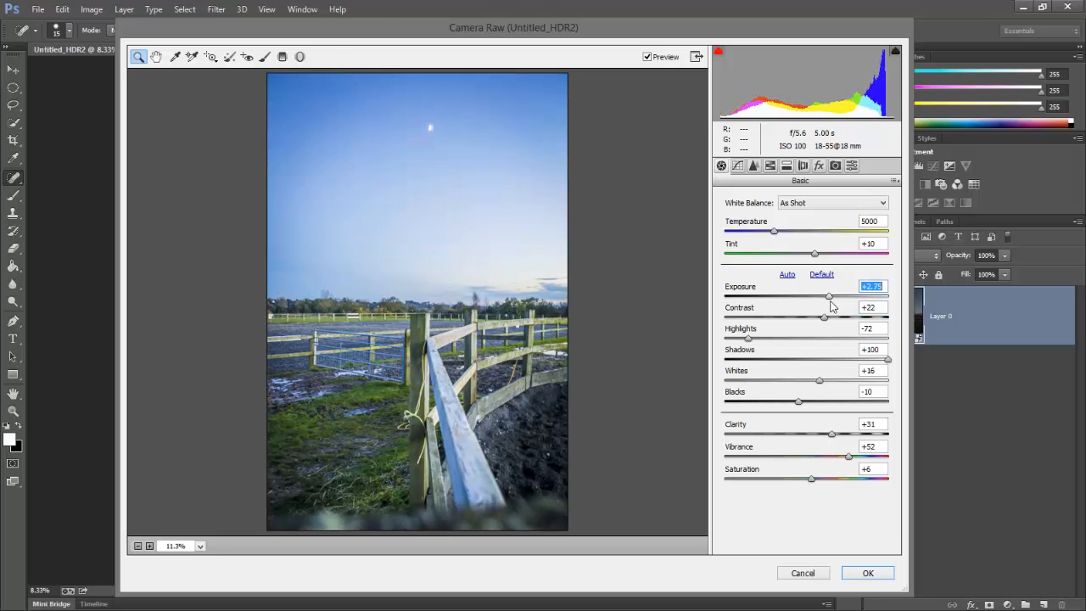
pyautogui.press('Down')
pyautogui.press('Down')
pyautogui.press('Down')
pyautogui.press('Down')
pyautogui.press('Down')
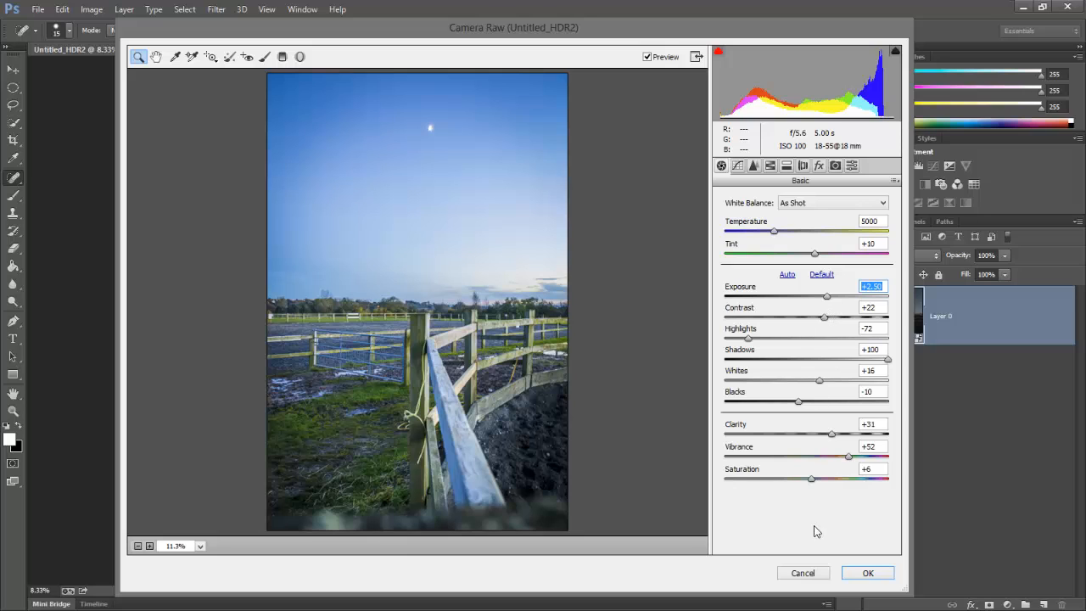
pyautogui.moveTo(848, 456); pyautogui.dragTo(843, 461)
pyautogui.click(812, 479)
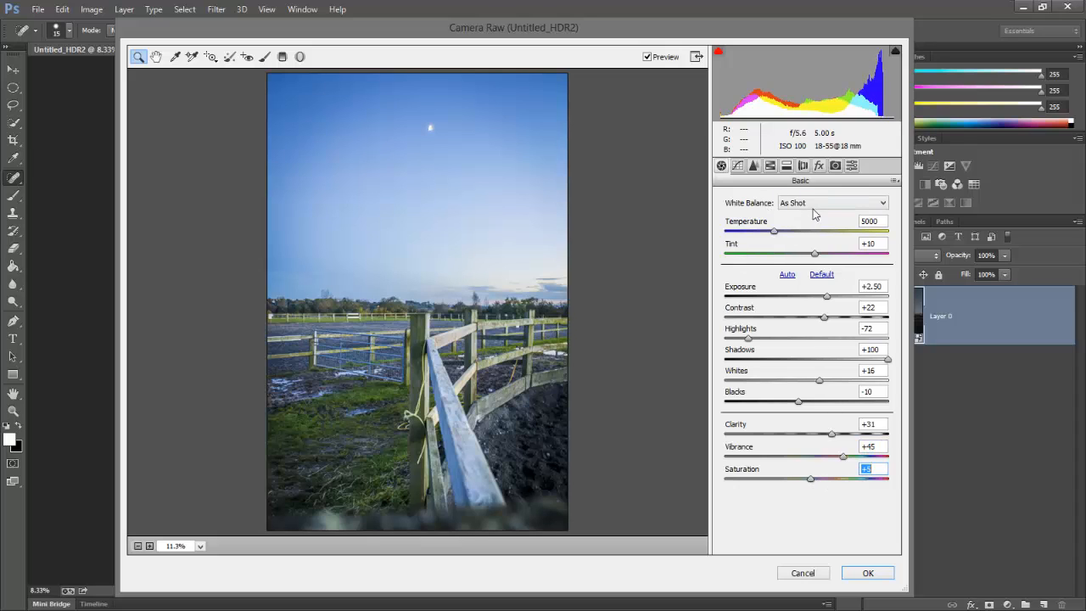
# Step: Enable Remove Chromatic Aberration in the lens corrections and apply the Camera Raw adjustments to the image
pyautogui.click(804, 166)
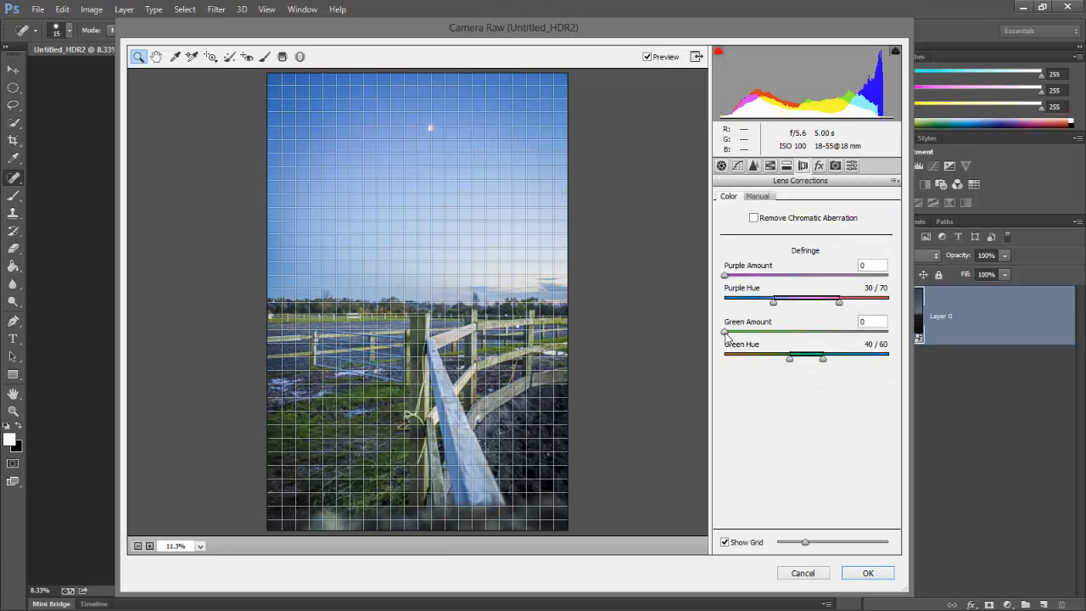
pyautogui.click(754, 218)
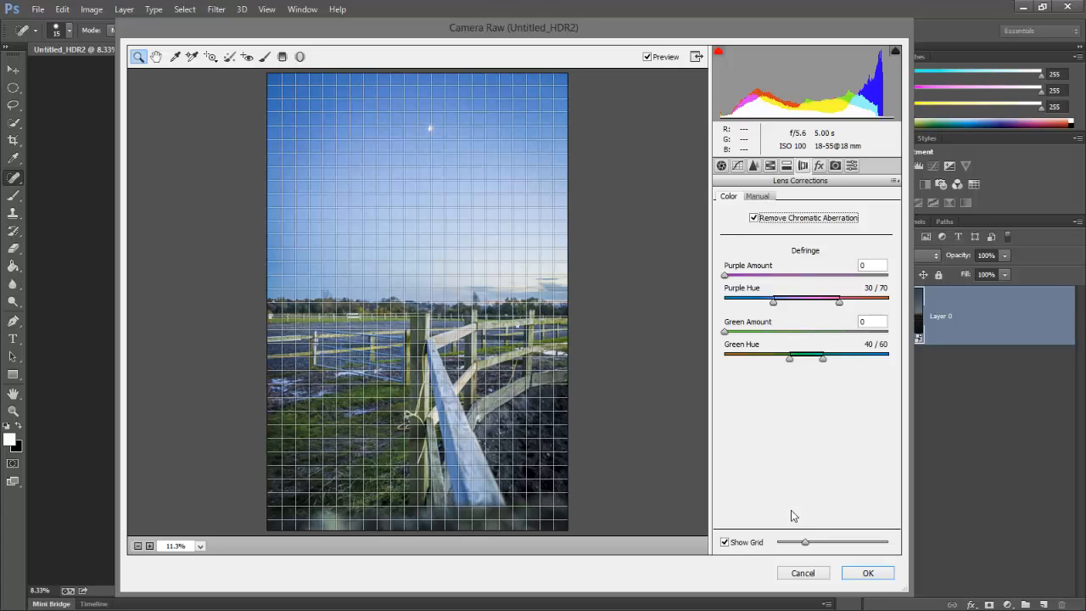
pyautogui.click(866, 574)
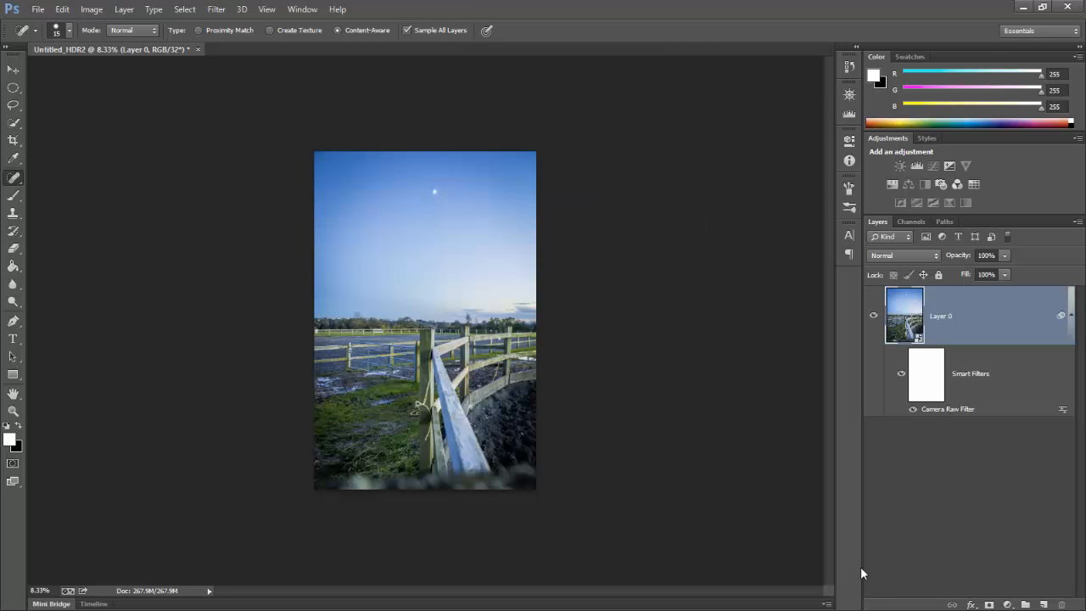
# Step: Fit the image in the window and compare it with the Camera Raw smart filter hidden and shown
pyautogui.hotkey('ctrl', '0')
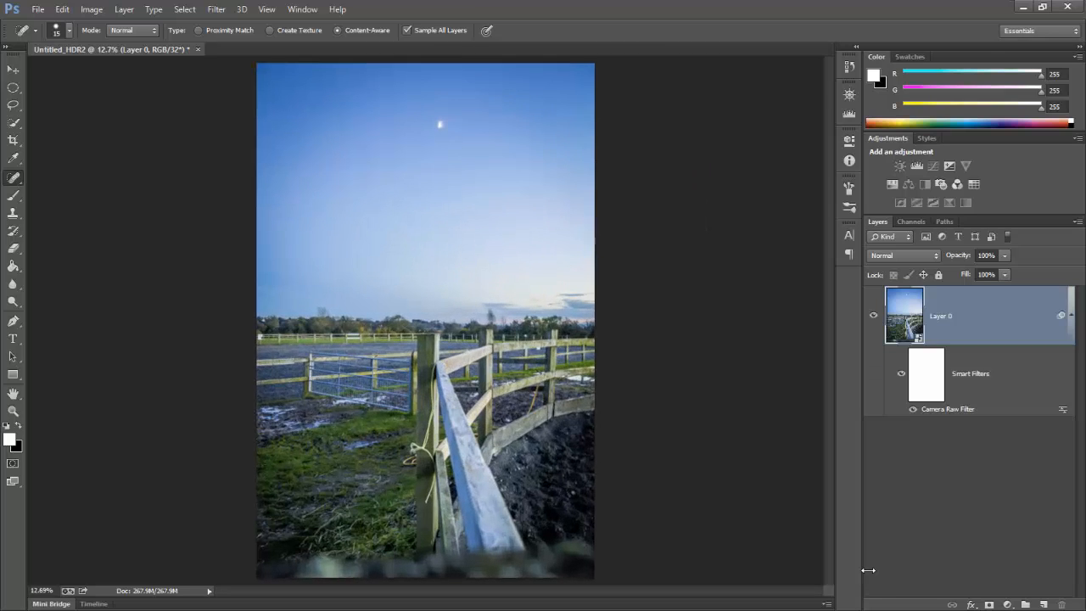
pyautogui.click(914, 410)
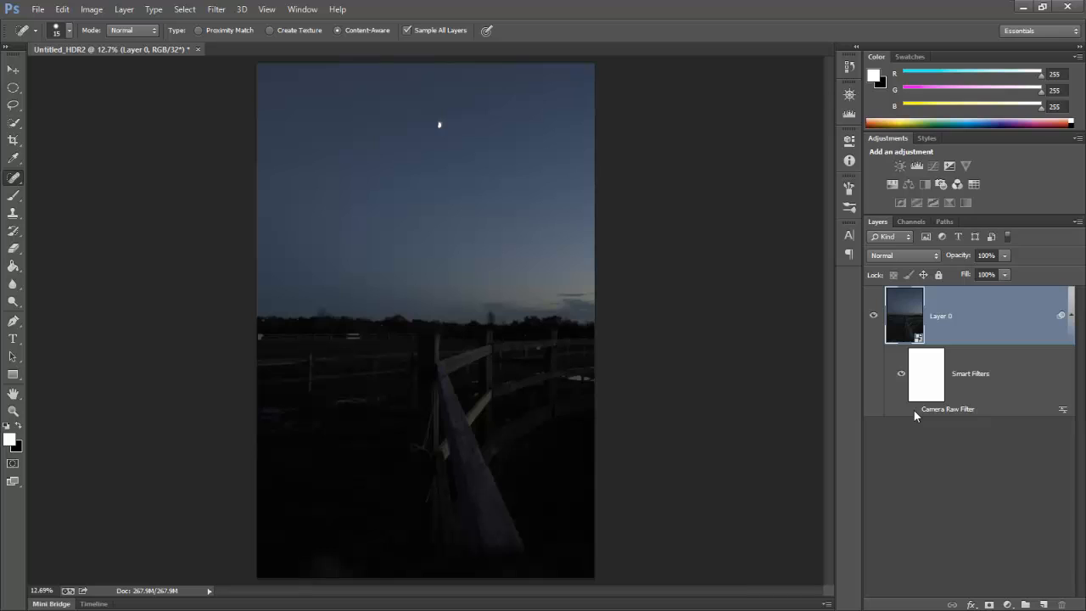
pyautogui.click(914, 411)
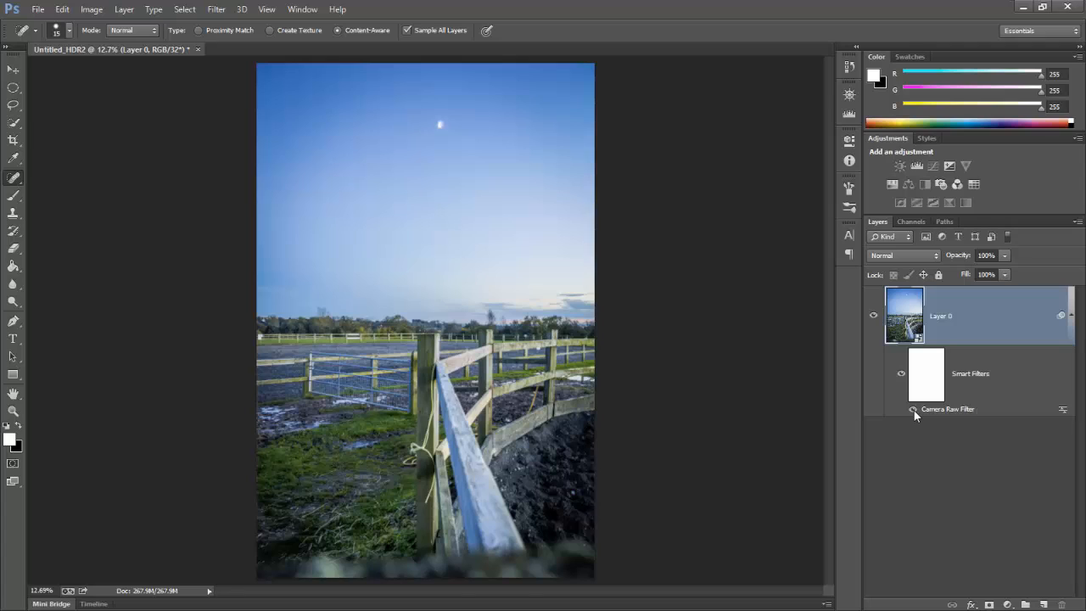
# Step: Paint black over the sky and tree line on the smart filter mask with a 700-pixel brush to hide the Camera Raw effect there
pyautogui.click(938, 374)
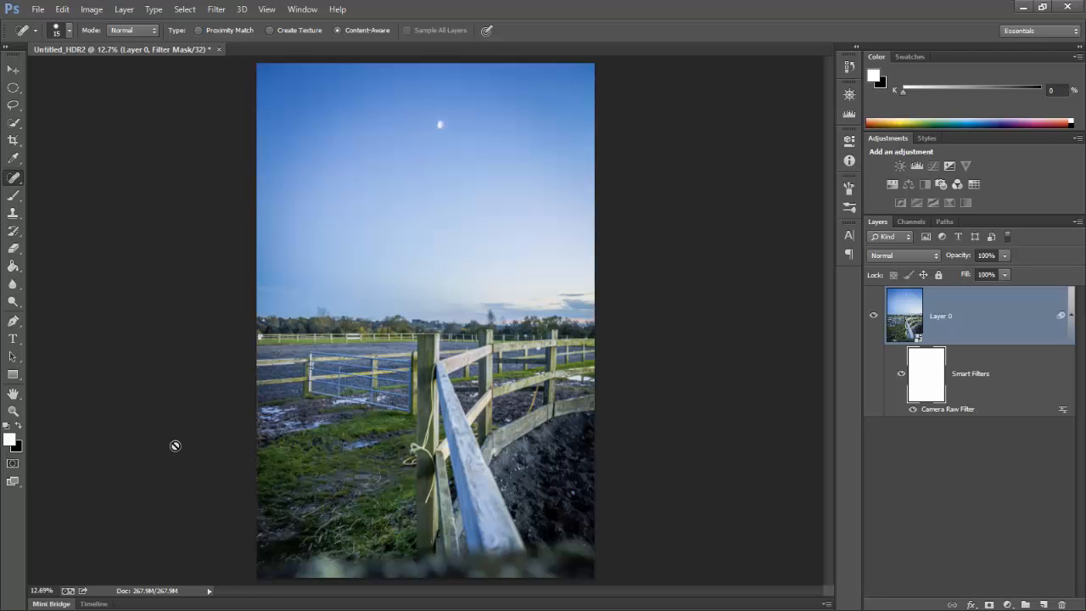
pyautogui.press('x')
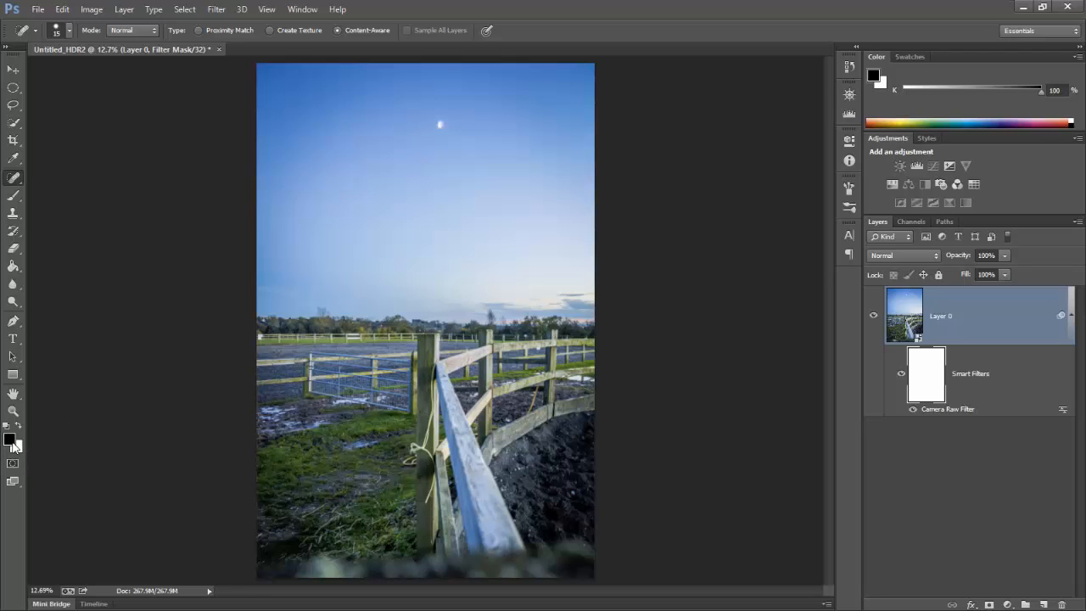
pyautogui.click(13, 196)
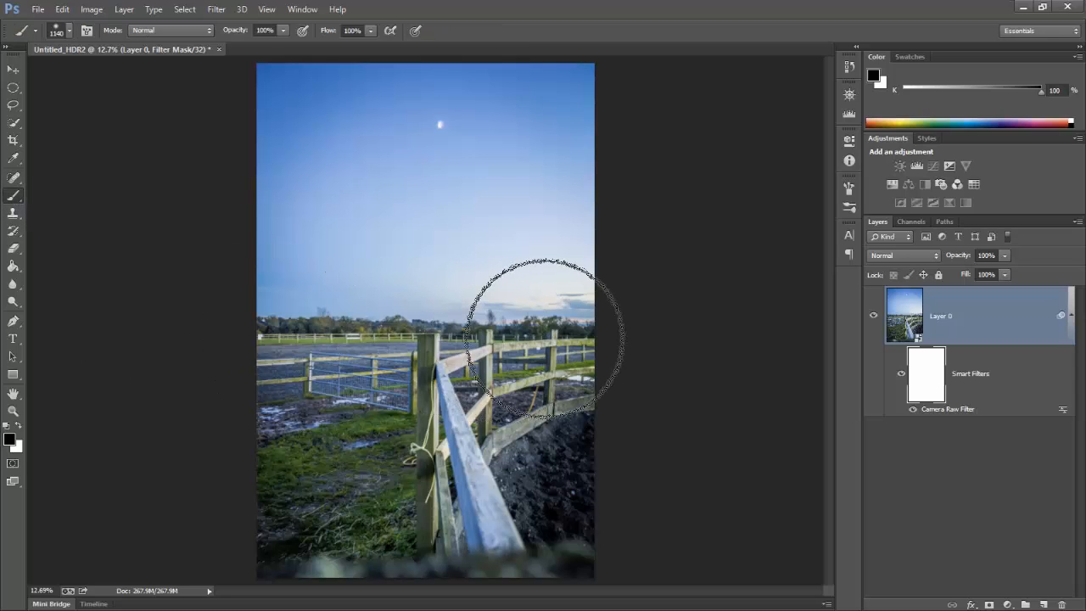
pyautogui.press('[')
pyautogui.press('[')
pyautogui.press('[')
pyautogui.press('[')
pyautogui.press('[')
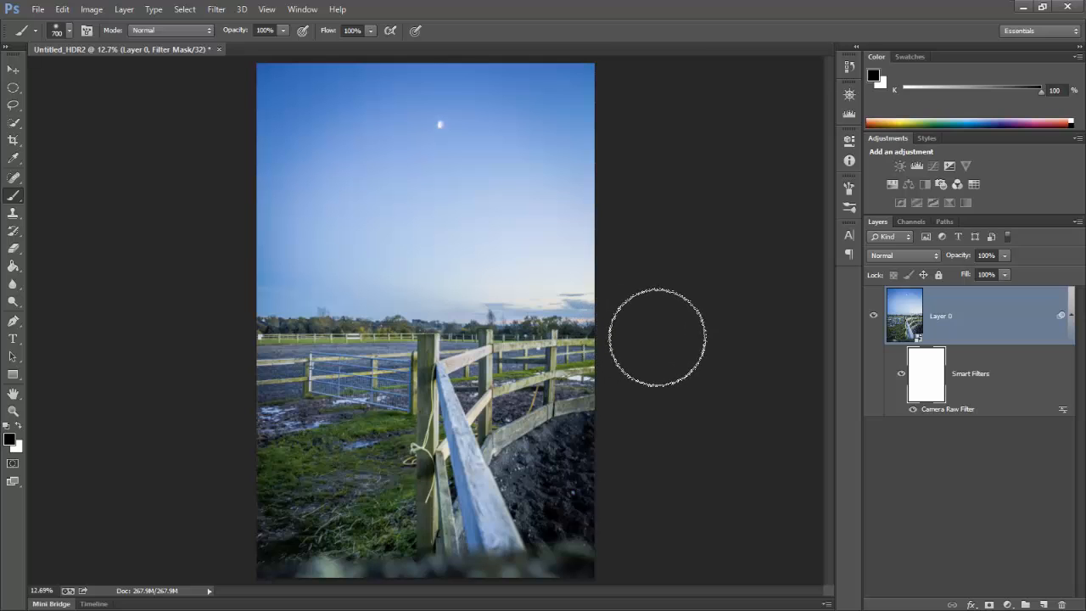
pyautogui.moveTo(656, 337)
pyautogui.mouseDown()
pyautogui.moveTo(305, 349)
pyautogui.moveTo(546, 344)
pyautogui.moveTo(361, 346)
pyautogui.moveTo(512, 345)
pyautogui.moveTo(402, 340)
pyautogui.moveTo(655, 349)
pyautogui.moveTo(533, 353)
pyautogui.moveTo(328, 347)
pyautogui.moveTo(609, 345)
pyautogui.moveTo(360, 343)
pyautogui.moveTo(278, 331)
pyautogui.moveTo(515, 322)
pyautogui.moveTo(560, 306)
pyautogui.moveTo(651, 303)
pyautogui.moveTo(483, 298)
pyautogui.moveTo(246, 266)
pyautogui.moveTo(533, 237)
pyautogui.moveTo(467, 255)
pyautogui.moveTo(508, 277)
pyautogui.moveTo(422, 252)
pyautogui.moveTo(590, 221)
pyautogui.moveTo(451, 193)
pyautogui.moveTo(533, 186)
pyautogui.moveTo(374, 191)
pyautogui.moveTo(390, 206)
pyautogui.moveTo(329, 221)
pyautogui.moveTo(521, 192)
pyautogui.moveTo(521, 168)
pyautogui.moveTo(308, 150)
pyautogui.moveTo(372, 137)
pyautogui.moveTo(572, 137)
pyautogui.moveTo(259, 136)
pyautogui.moveTo(625, 125)
pyautogui.moveTo(588, 131)
pyautogui.moveTo(646, 161)
pyautogui.moveTo(605, 172)
pyautogui.moveTo(634, 204)
pyautogui.moveTo(654, 142)
pyautogui.moveTo(631, 116)
pyautogui.moveTo(259, 124)
pyautogui.moveTo(509, 134)
pyautogui.mouseUp()
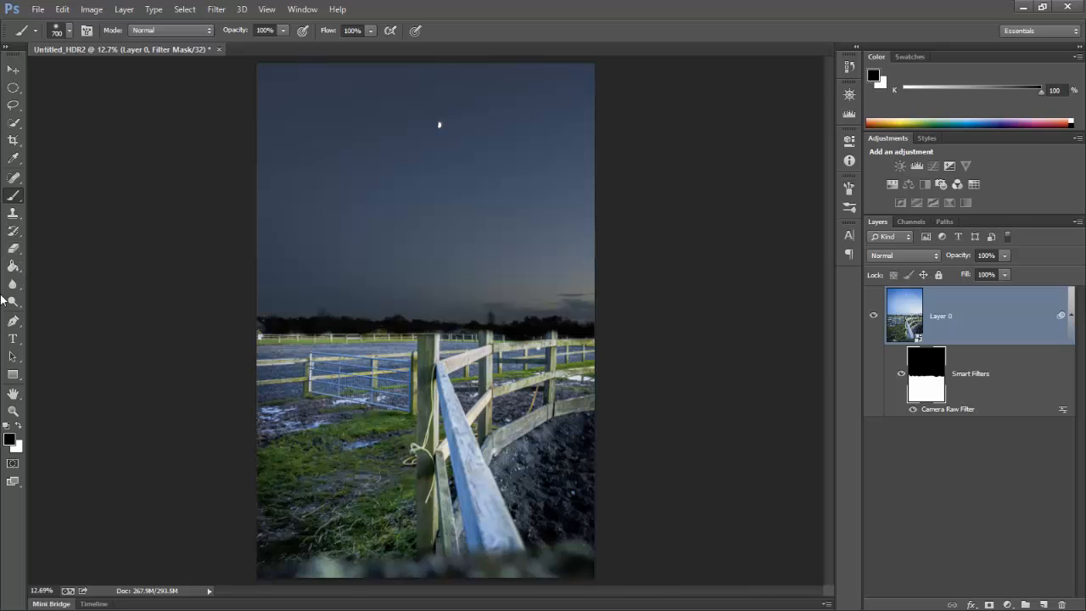
# Step: Draw a linear Foreground to Background gradient on the smart filter mask from the moon down into the lower part of the photo
pyautogui.click(15, 269)
pyautogui.rightClick(14, 269)
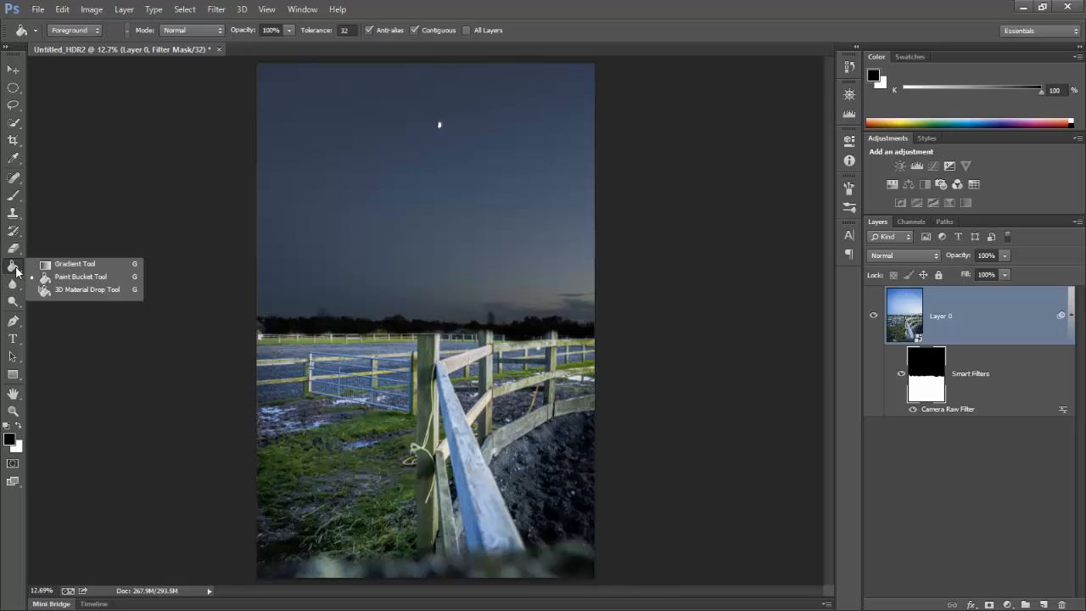
pyautogui.click(75, 267)
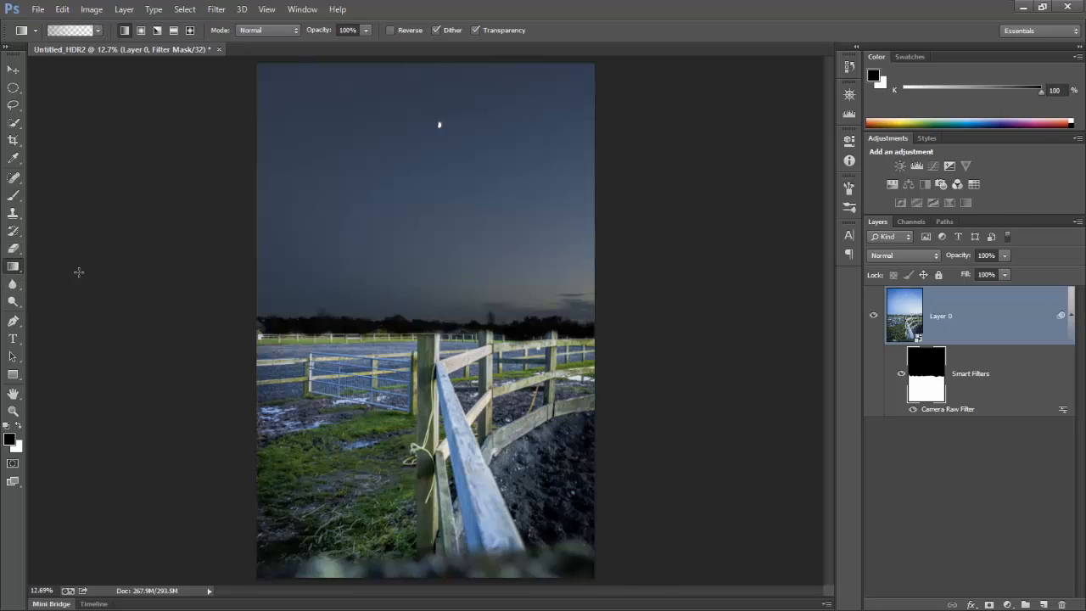
pyautogui.click(99, 31)
pyautogui.click(78, 61)
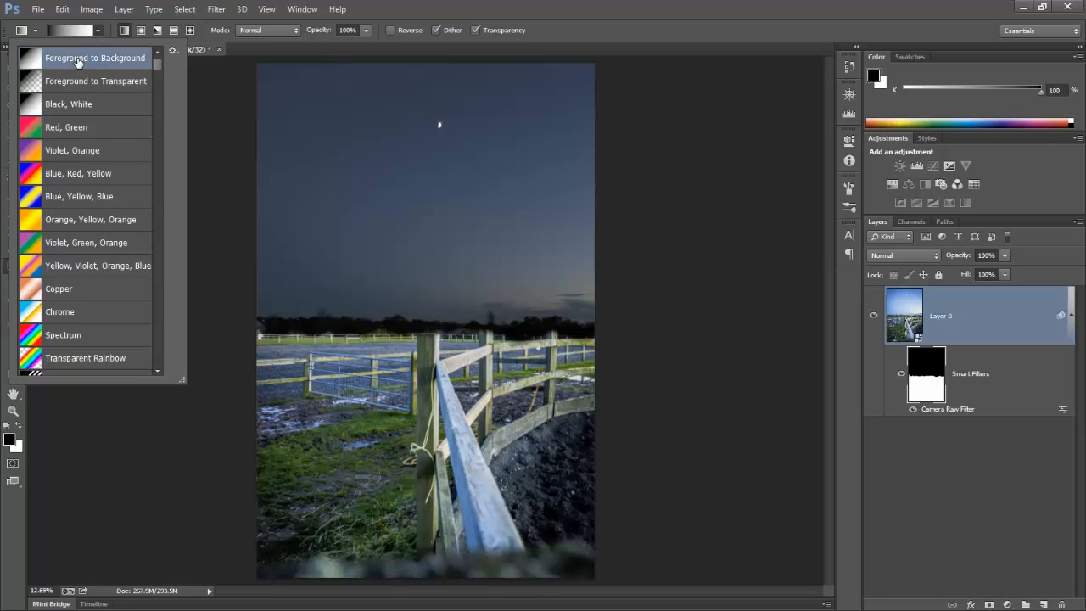
pyautogui.click(451, 126)
pyautogui.moveTo(437, 119); pyautogui.dragTo(443, 480)
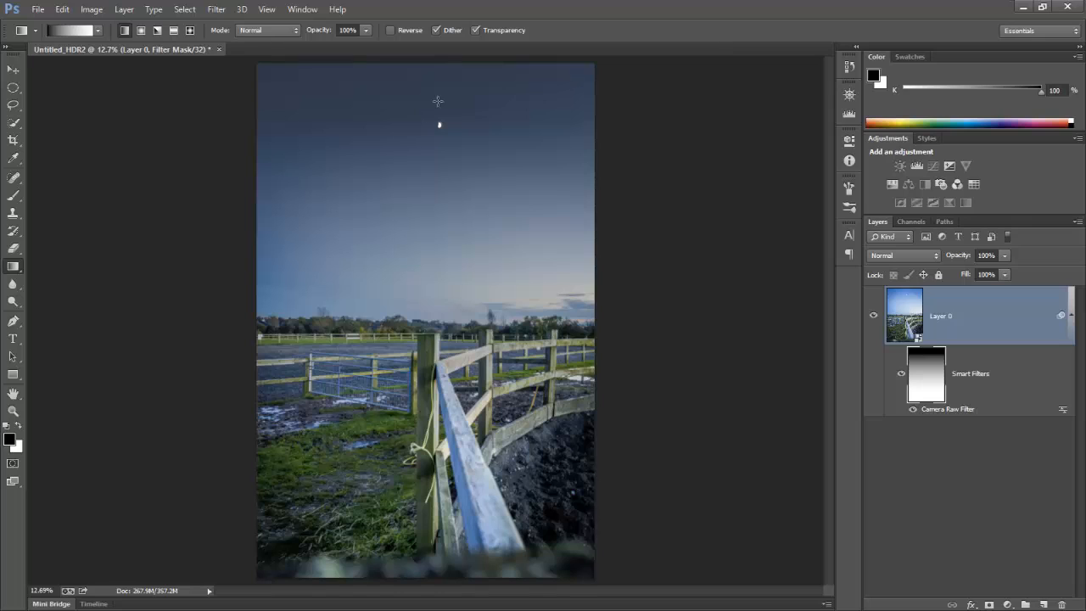
# Step: Redraw the mask gradient downward from the horizon at several lengths, displaying the smart filter mask by itself to judge the transition
pyautogui.moveTo(433, 321); pyautogui.dragTo(443, 516)
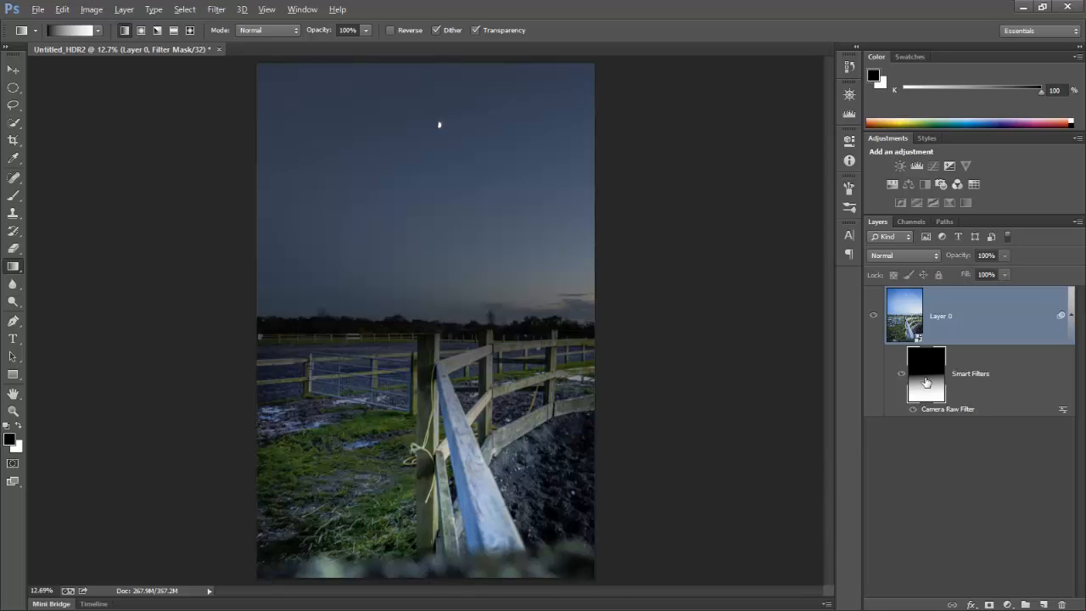
pyautogui.keyDown('alt'); pyautogui.click(926, 382); pyautogui.keyUp('alt')
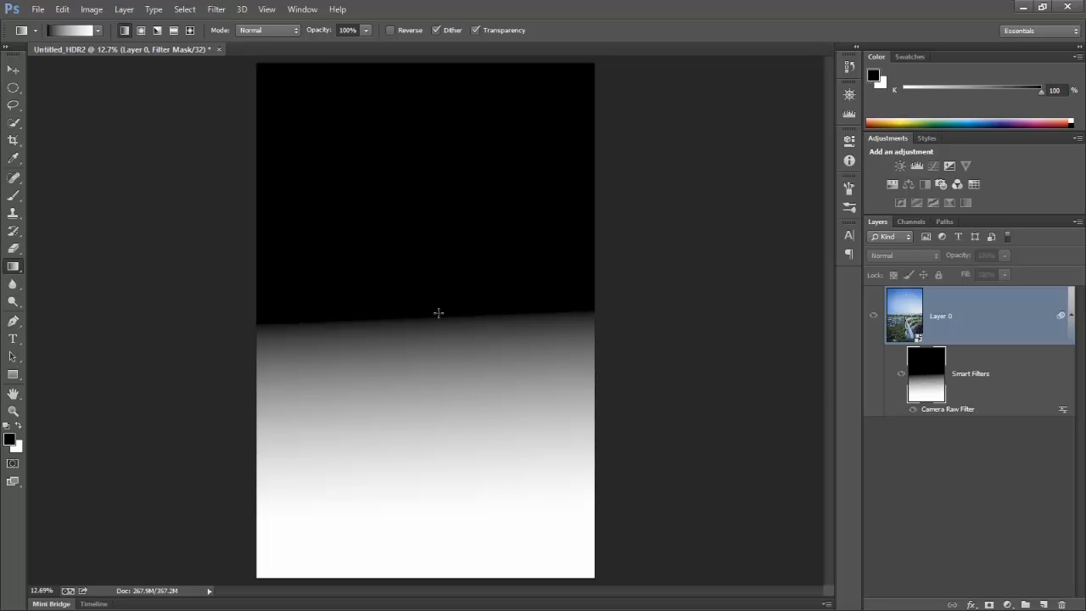
pyautogui.moveTo(433, 311); pyautogui.dragTo(433, 395)
pyautogui.moveTo(420, 304); pyautogui.dragTo(421, 409)
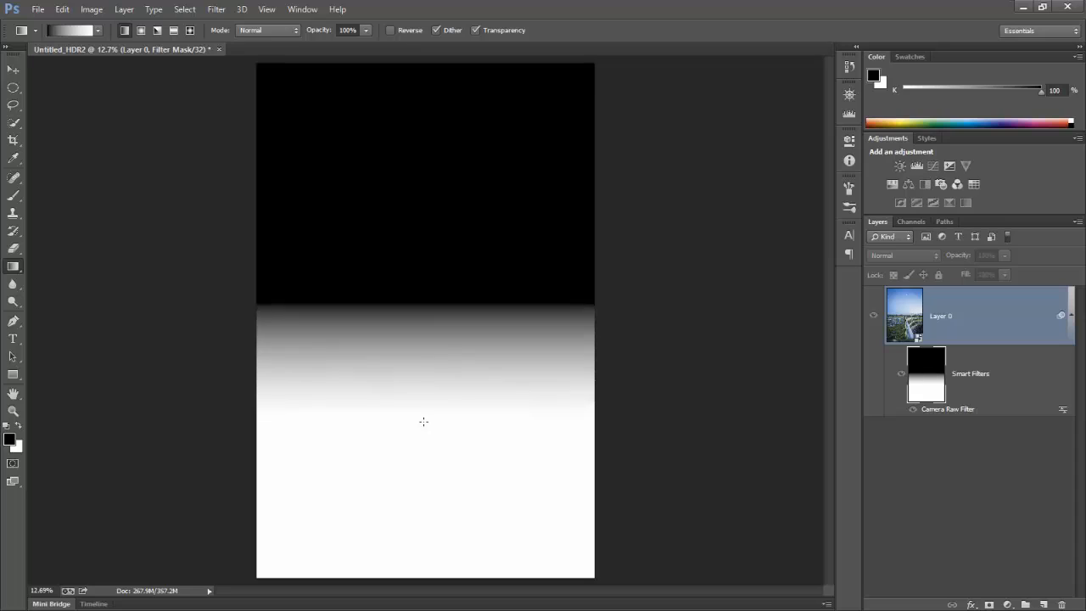
pyautogui.moveTo(432, 314); pyautogui.dragTo(435, 465)
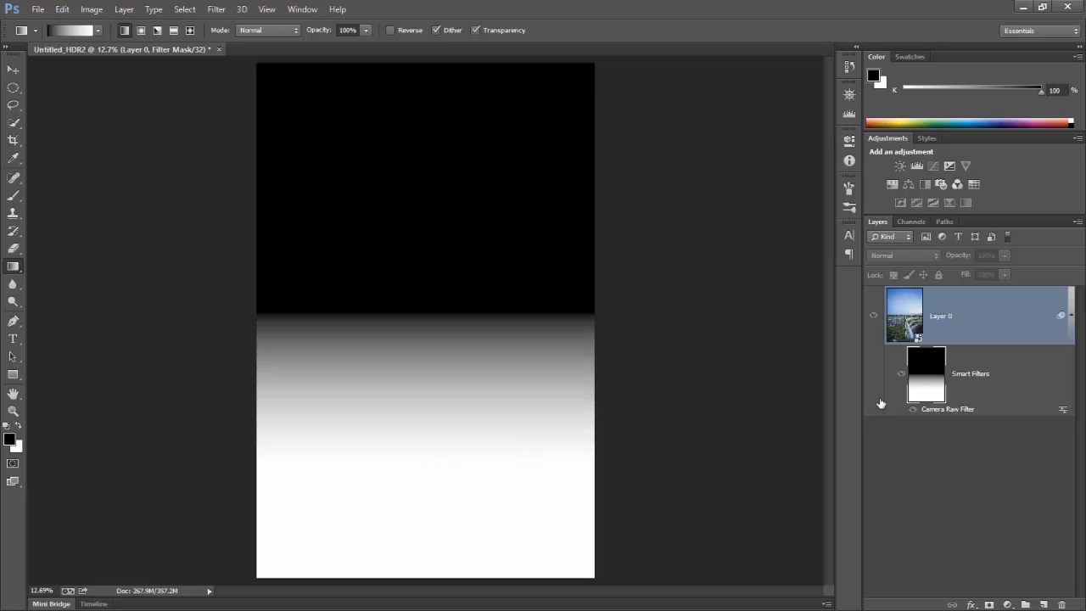
# Step: Return to the image view and redraw the mask gradient from the top edge down to about mid-sky
pyautogui.keyDown('alt'); pyautogui.click(905, 386); pyautogui.keyUp('alt')
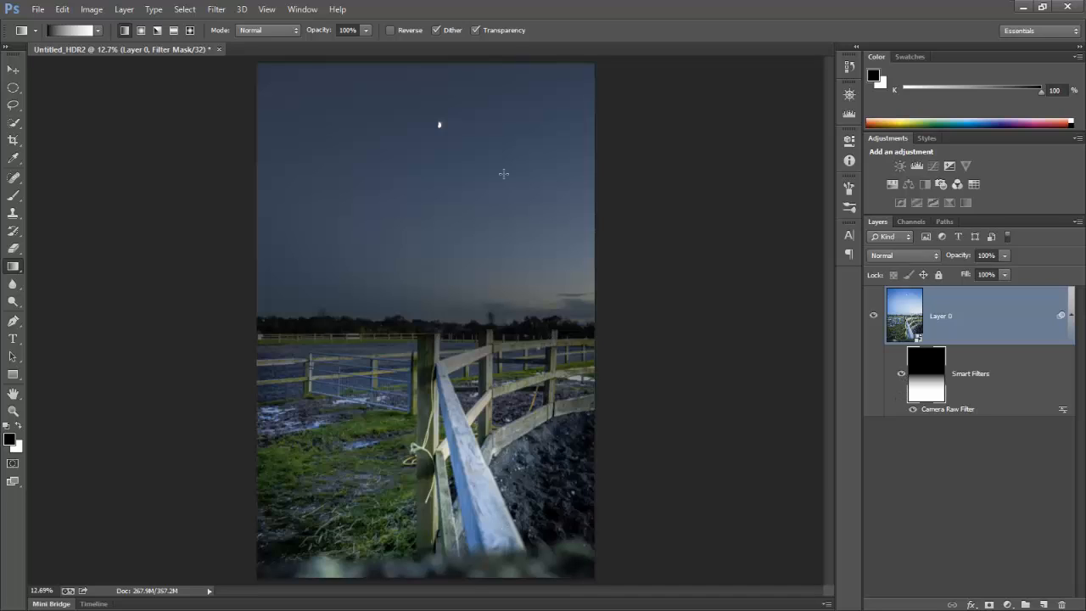
pyautogui.moveTo(436, 65); pyautogui.dragTo(429, 496)
pyautogui.moveTo(427, 75); pyautogui.dragTo(430, 224)
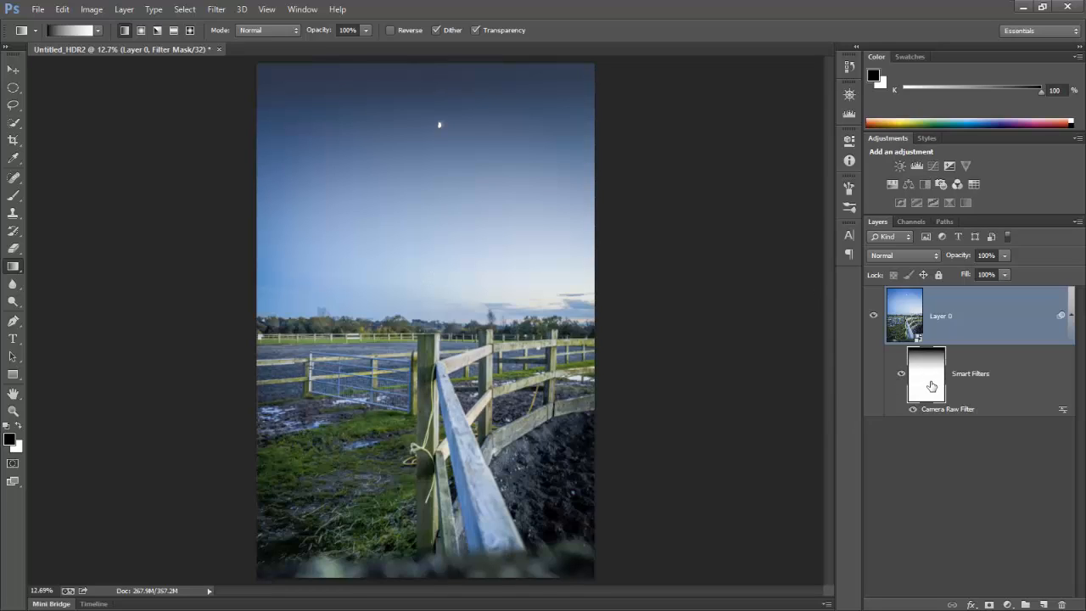
# Step: Revert the history to the Enable Filter Effect state, undoing the brush and gradient edits on the smart filter mask
pyautogui.click(850, 68)
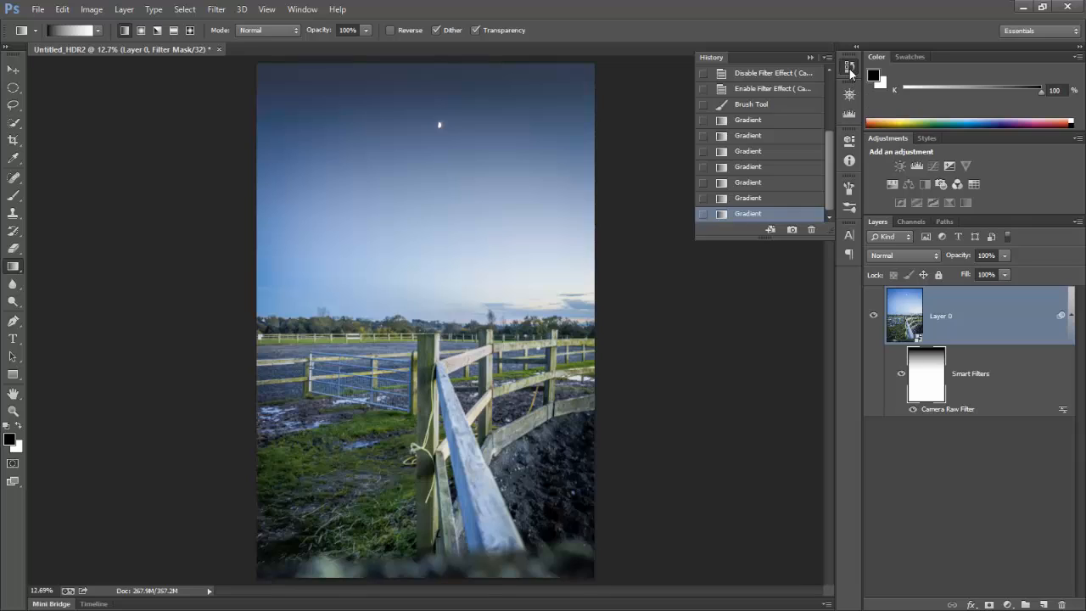
pyautogui.click(757, 94)
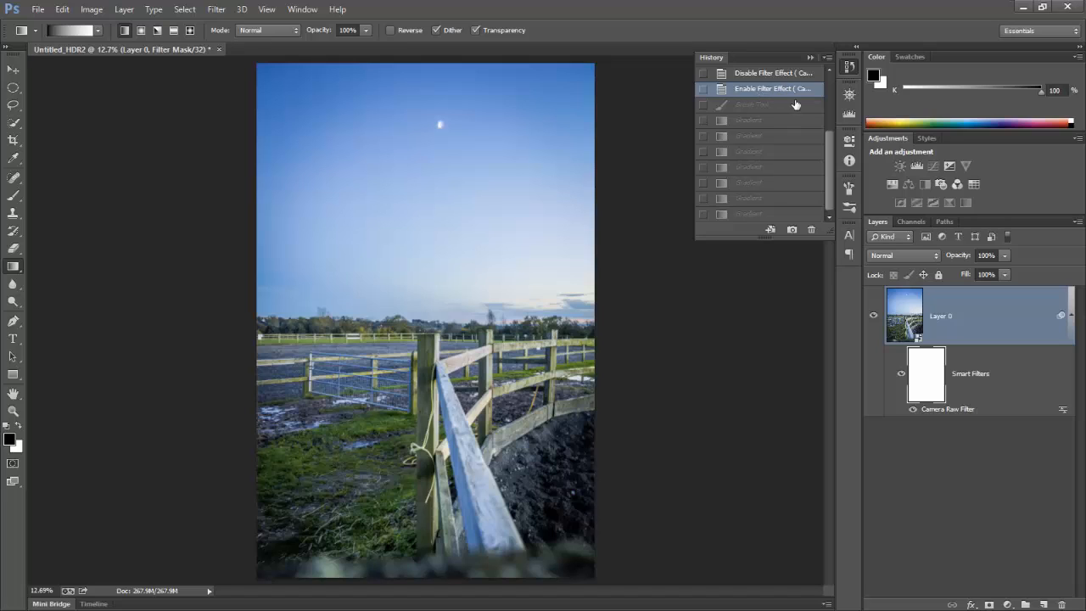
pyautogui.click(810, 57)
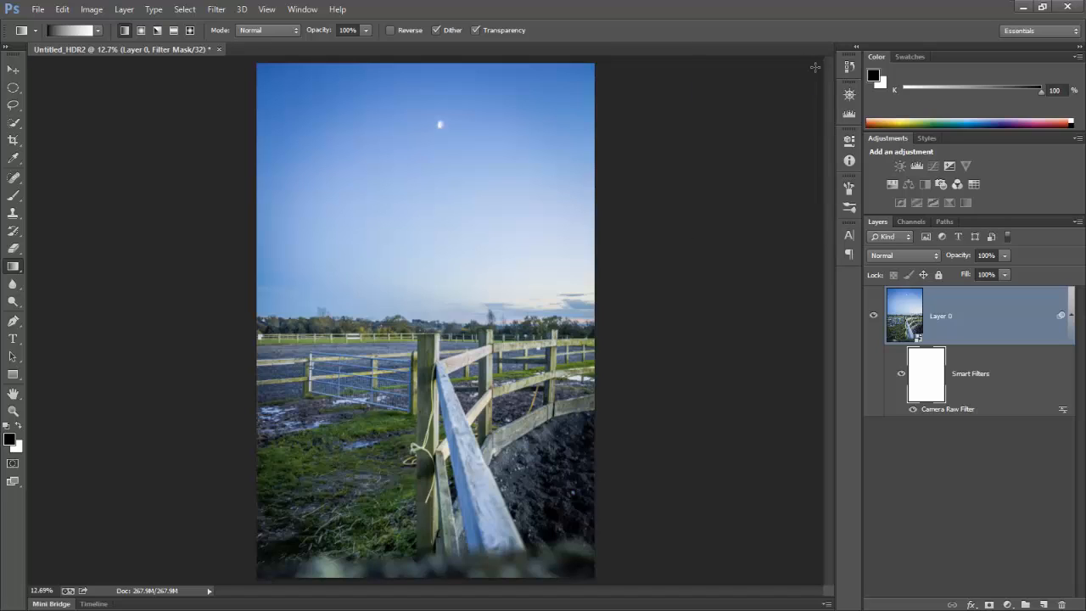